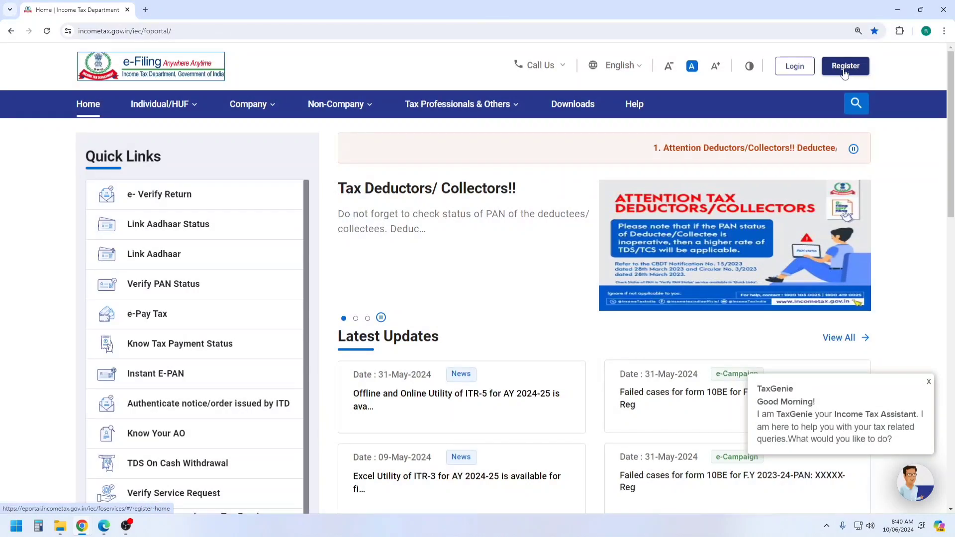
# Go to the e-Filing portal's login page from the header Login link
pyautogui.click(798, 71)
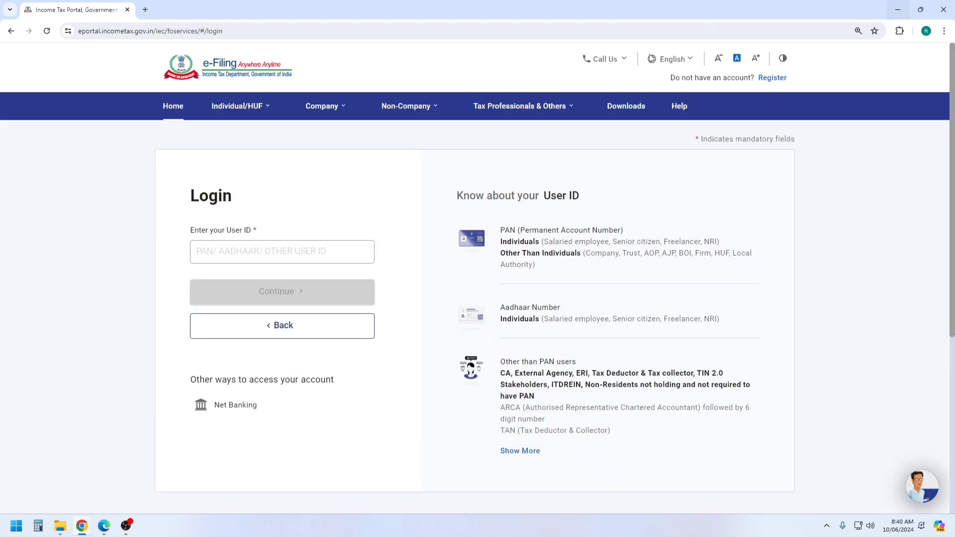
# Sign in with the account's user ID, the secure-access confirmation and the account password
pyautogui.click(309, 252)
pyautogui.hotkey('ctrl', 'v')
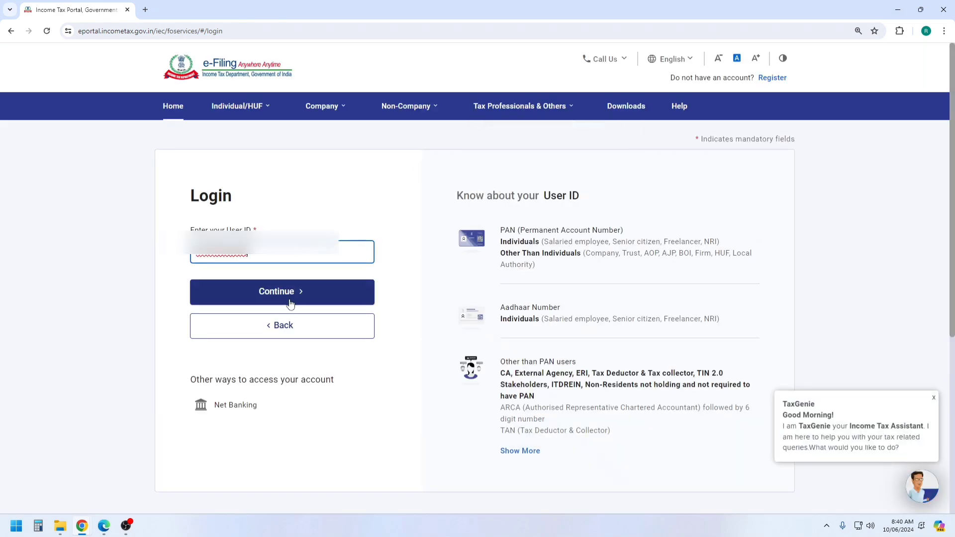
pyautogui.click(287, 297)
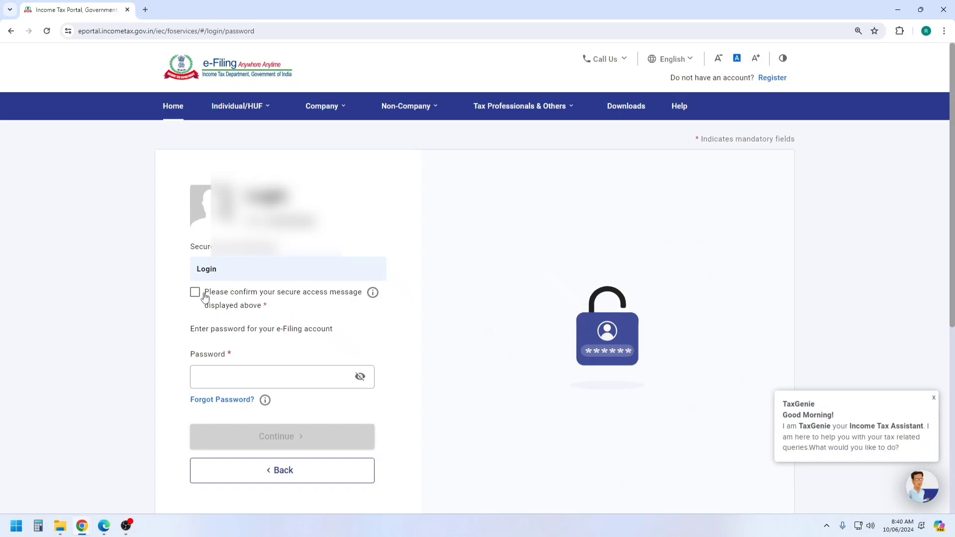
pyautogui.click(195, 292)
pyautogui.click(231, 375)
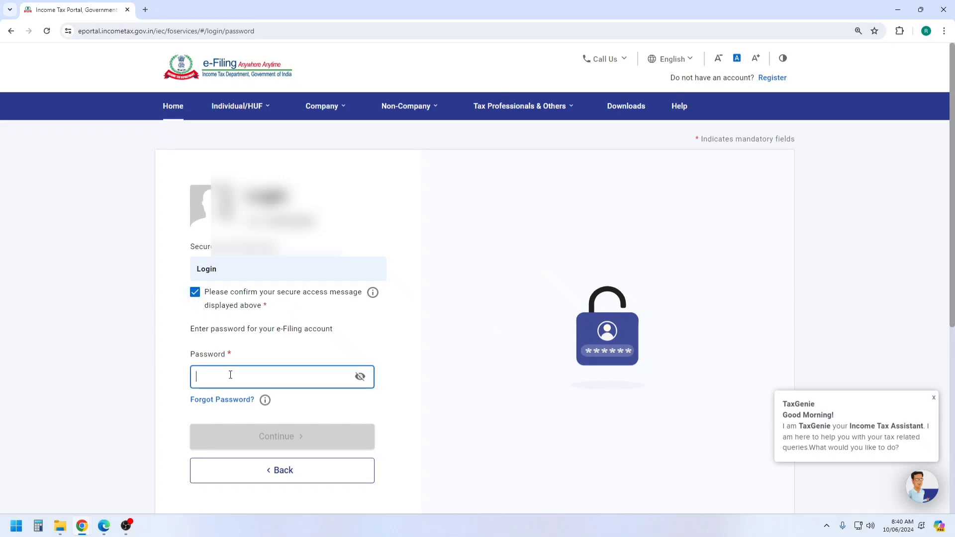
pyautogui.hotkey('ctrl', 'v')
pyautogui.write('1')
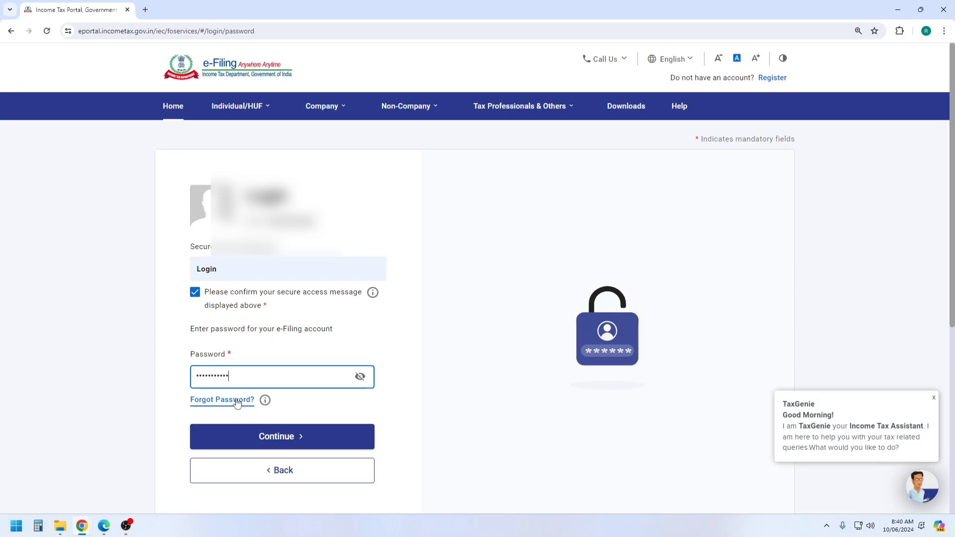
pyautogui.click(275, 437)
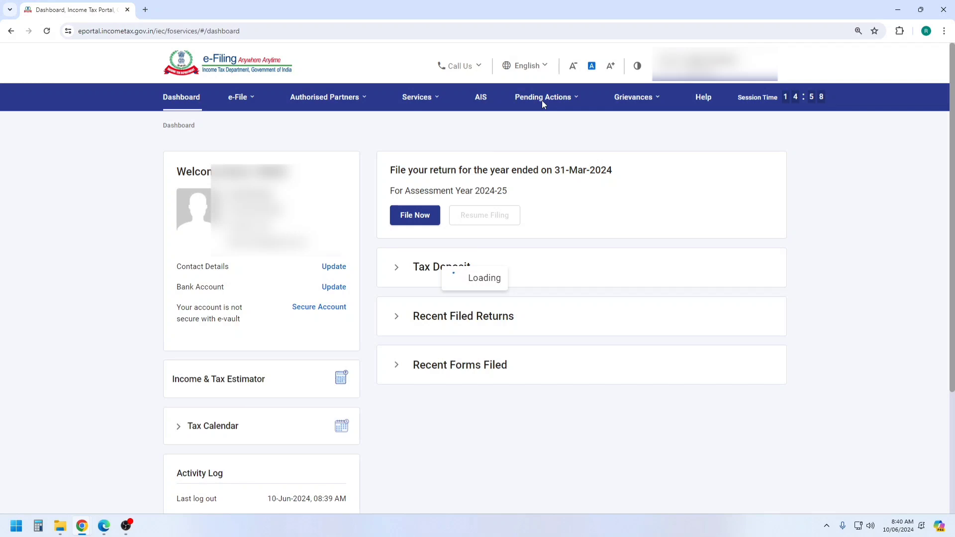
# Choose View Form 26AS from the e-File menu and accept the TRACES redirect disclaimer
pyautogui.click(542, 101)
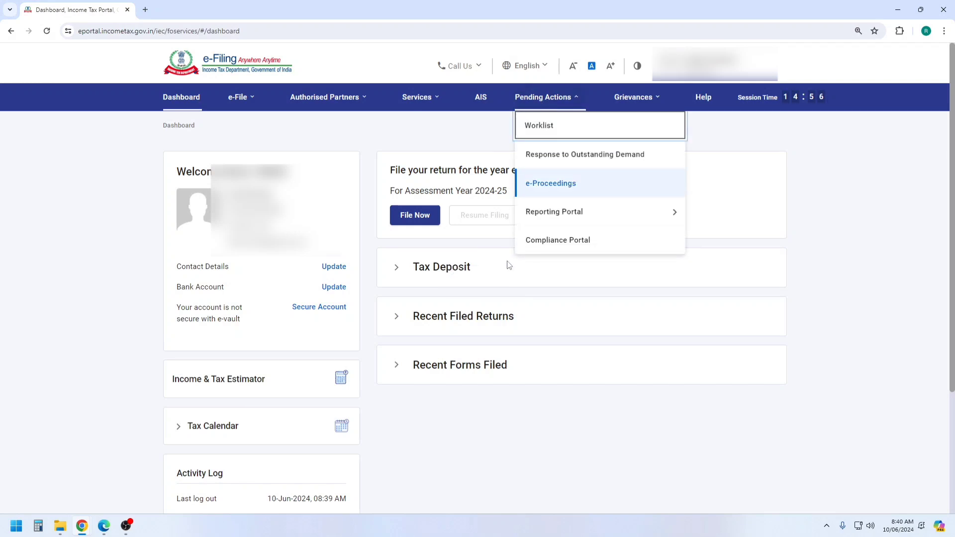
pyautogui.click(326, 98)
pyautogui.click(242, 98)
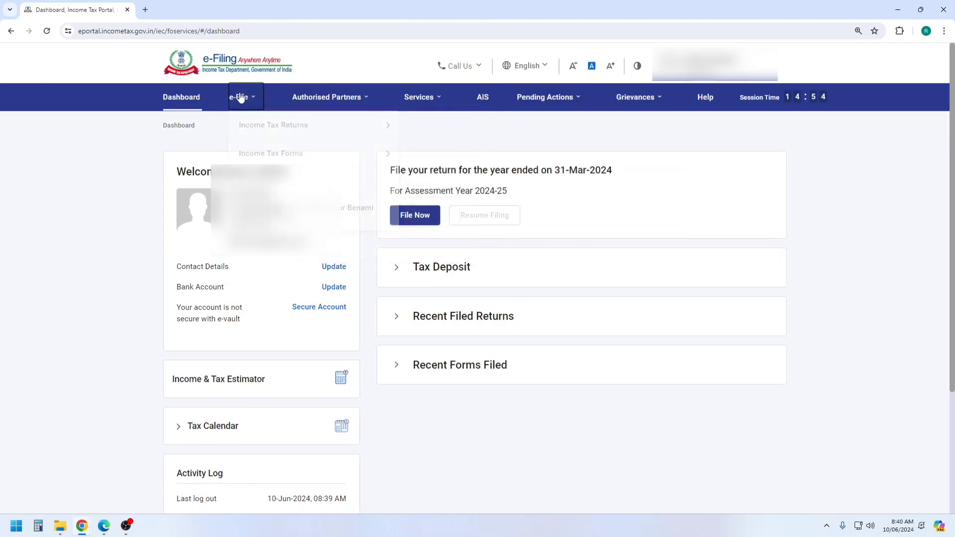
pyautogui.moveTo(260, 128)
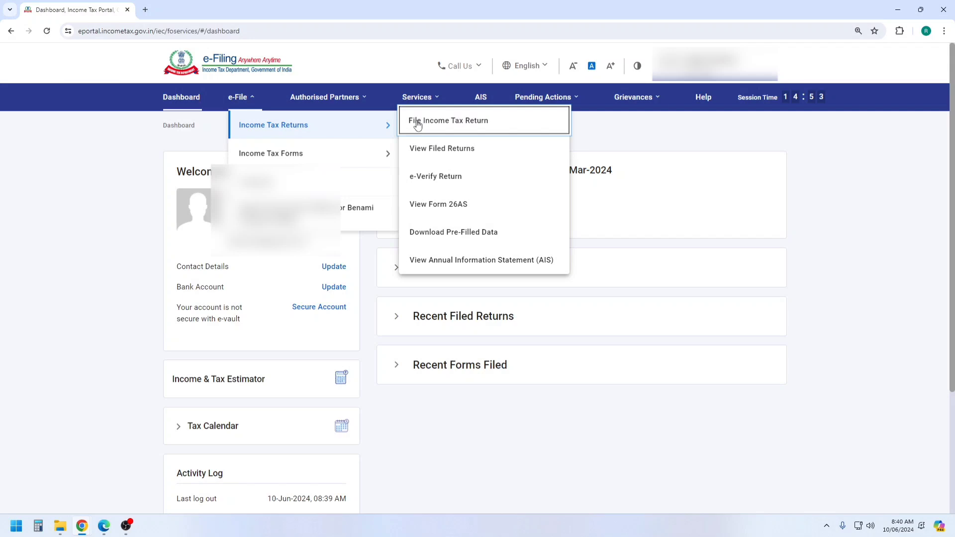
pyautogui.click(441, 204)
pyautogui.click(584, 382)
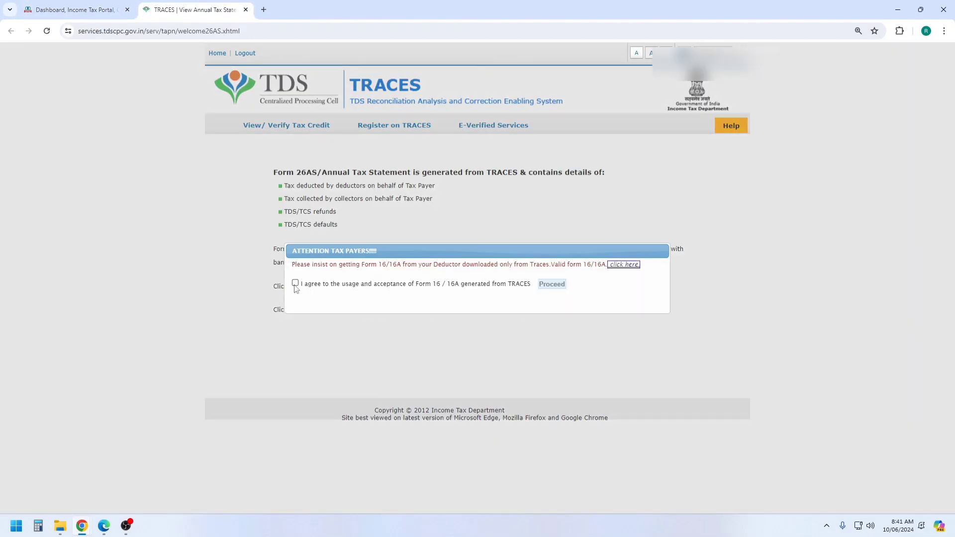
# Accept the TRACES Form 16/16A agreement and go to View Tax Credit
pyautogui.click(295, 283)
pyautogui.click(554, 286)
pyautogui.click(339, 293)
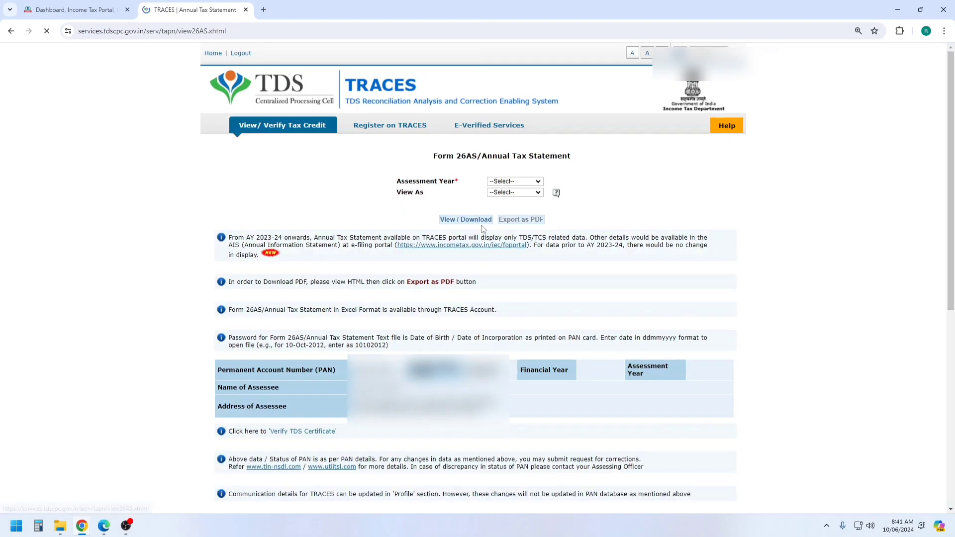
# Load Form 26AS for AY 2024-25 as HTML, review it, and return to e-Filing
pyautogui.click(515, 182)
pyautogui.click(502, 313)
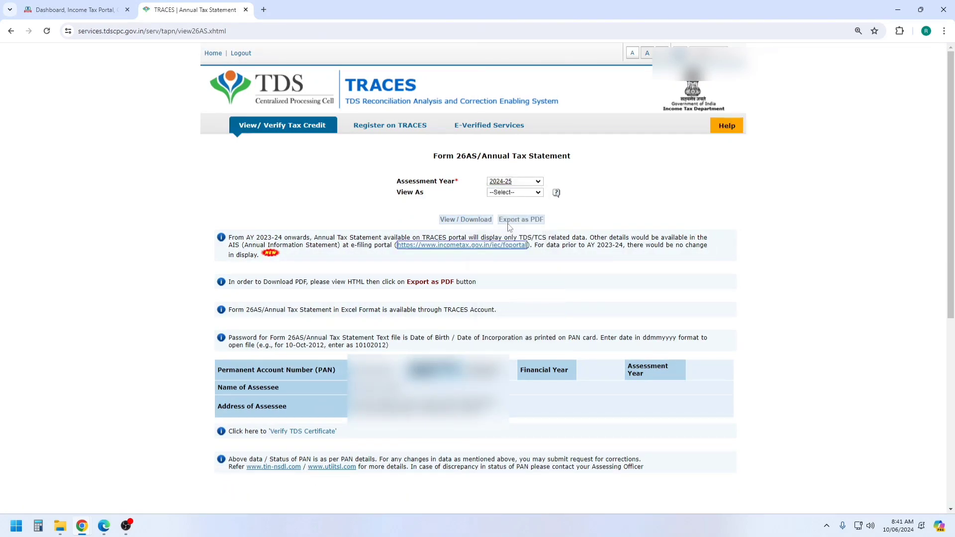
pyautogui.click(515, 192)
pyautogui.click(513, 205)
pyautogui.click(472, 221)
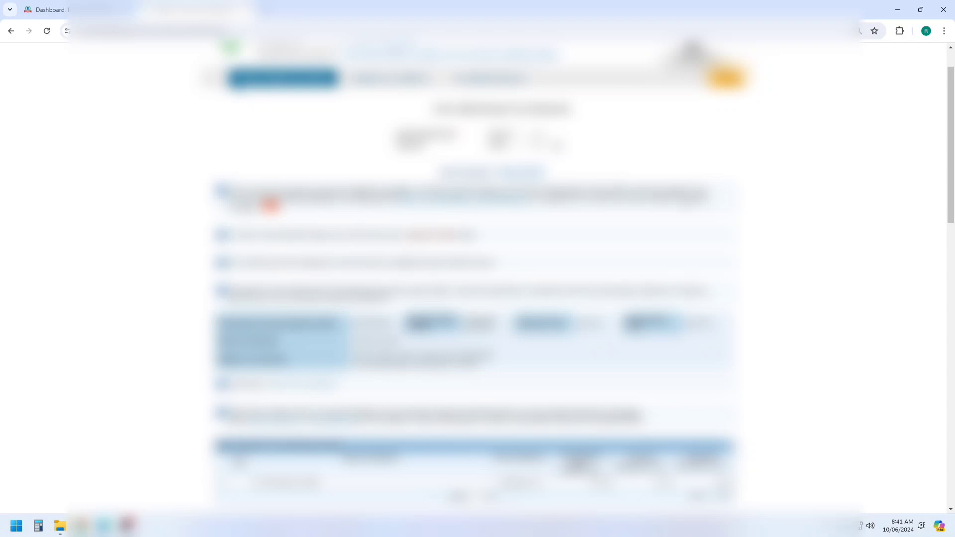
pyautogui.scroll(-6, 687, 204)
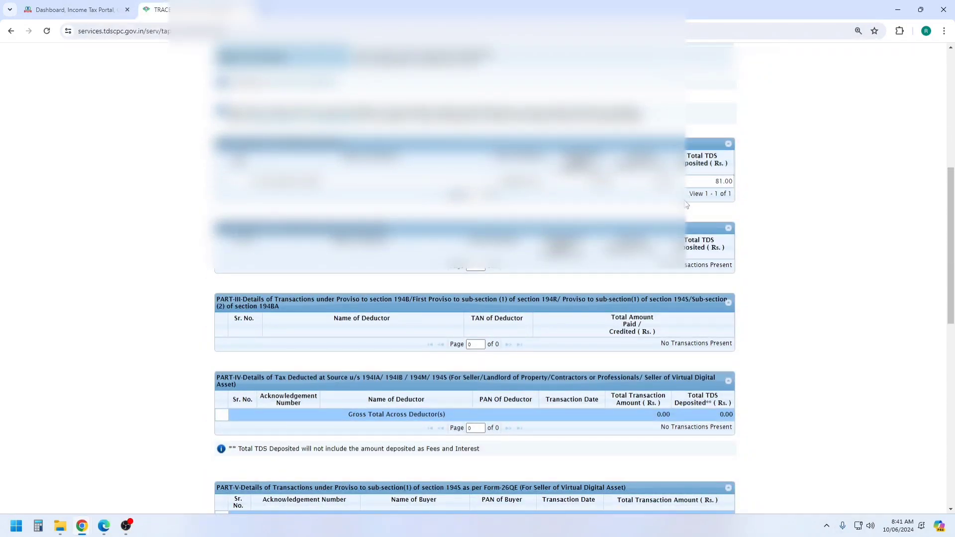
pyautogui.scroll(-2, 687, 204)
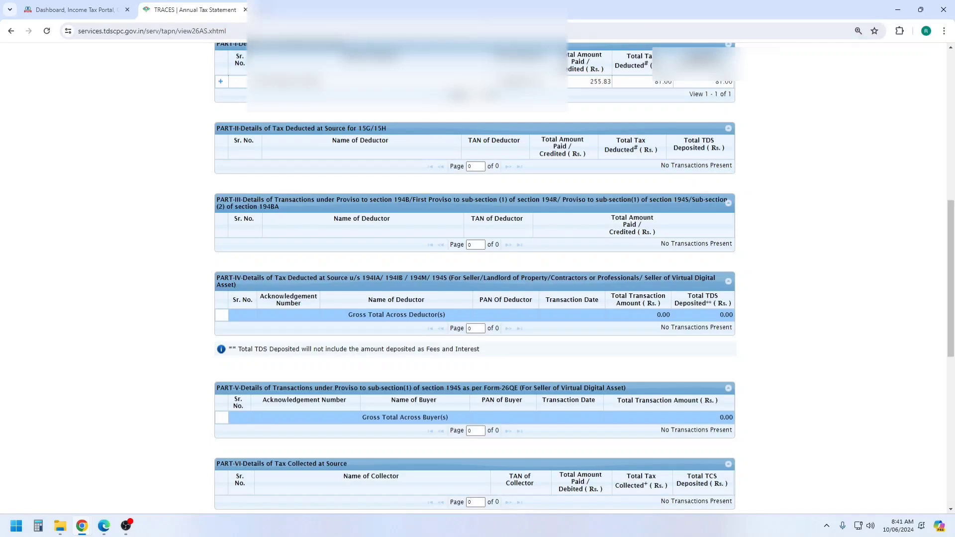
pyautogui.click(79, 9)
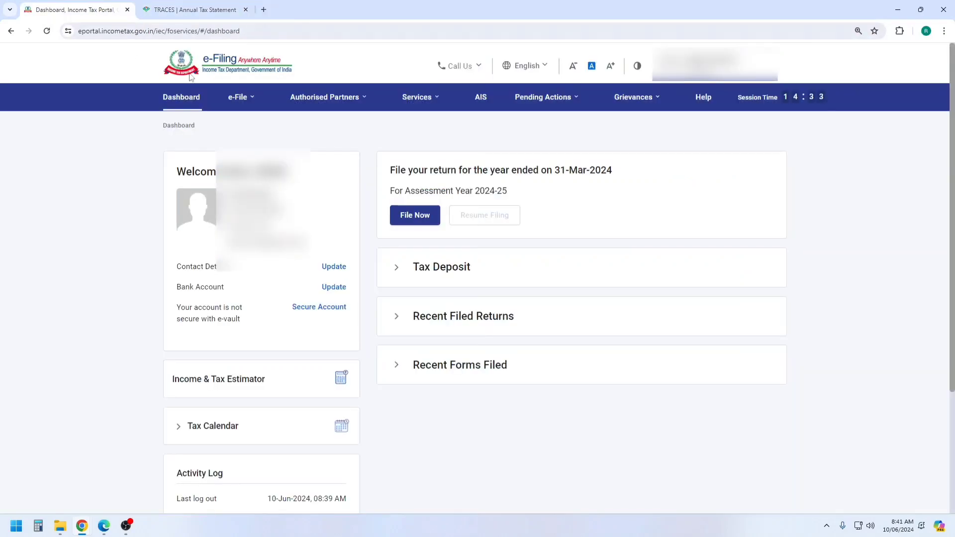
# Review the F.Y. 2023-24 Taxpayer Information Summary in the AIS Compliance Portal, then close it
pyautogui.click(485, 99)
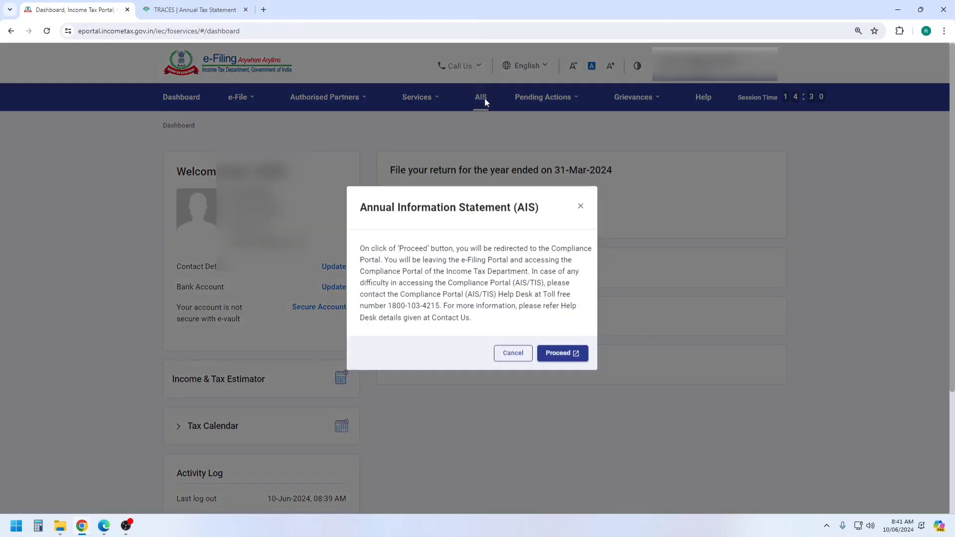
pyautogui.click(558, 355)
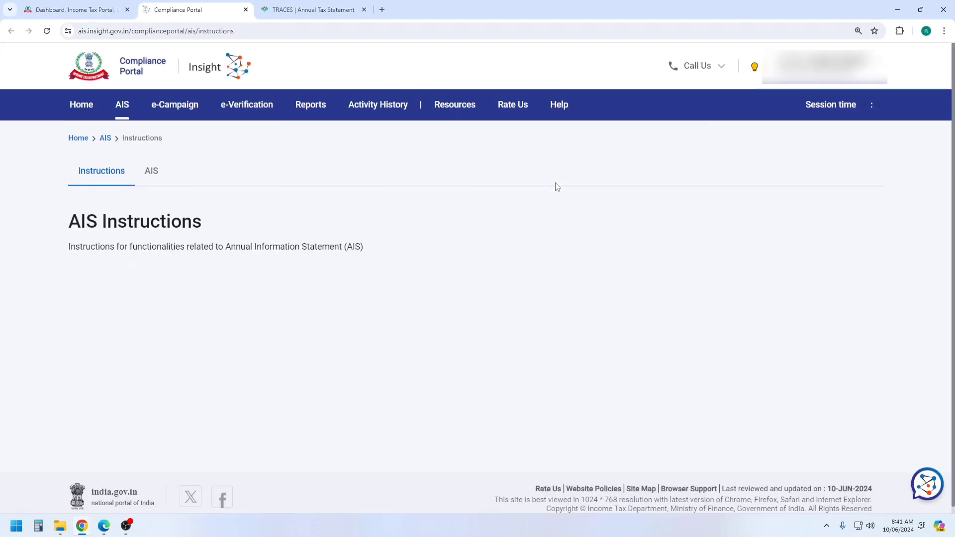
pyautogui.click(154, 174)
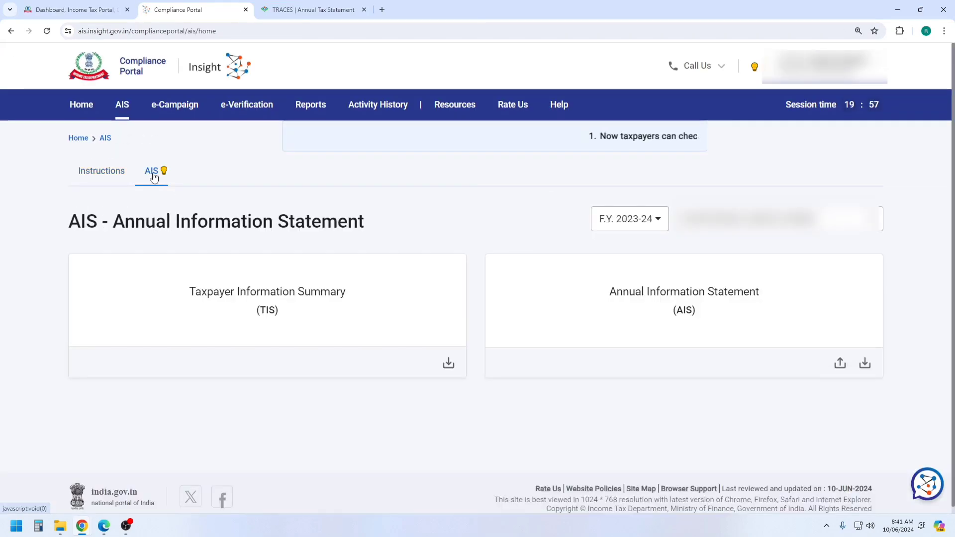
pyautogui.click(260, 294)
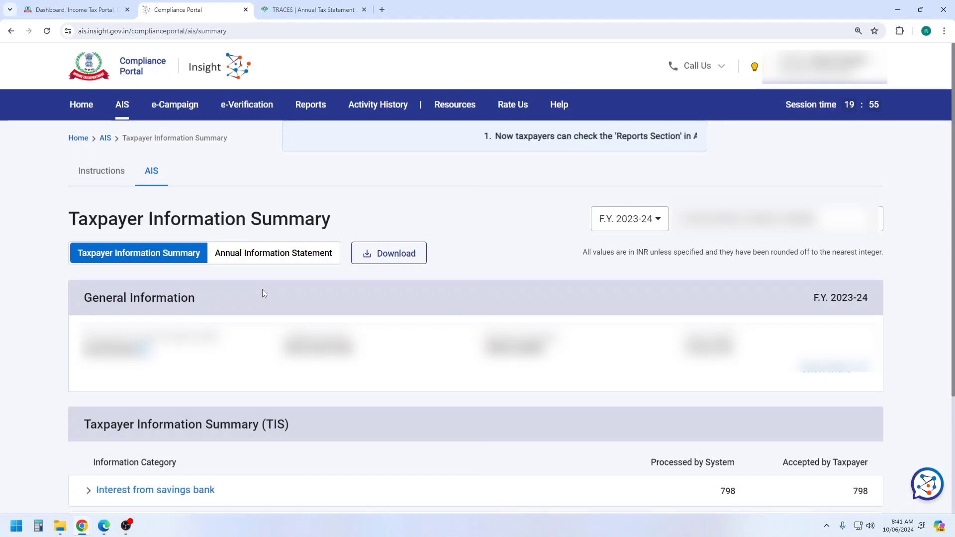
pyautogui.scroll(-3, 262, 291)
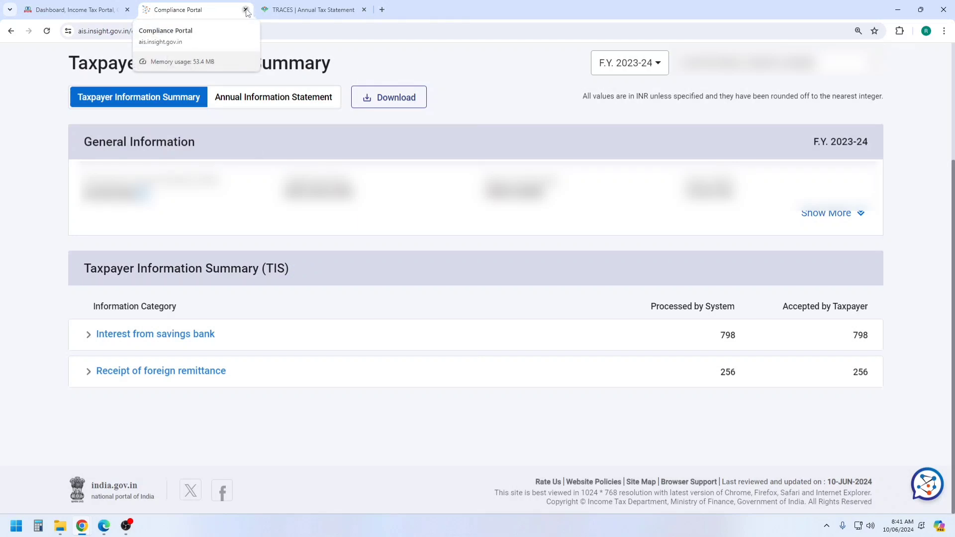
pyautogui.click(246, 10)
# Leave the Compliance Portal and TRACES tabs, then choose AY 2024-25 with online filing mode
pyautogui.click(518, 94)
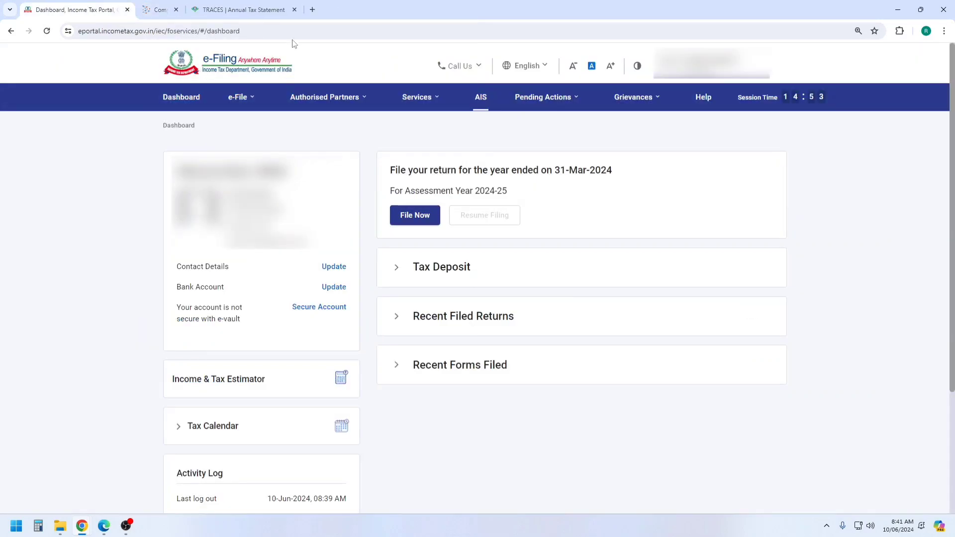
pyautogui.click(245, 10)
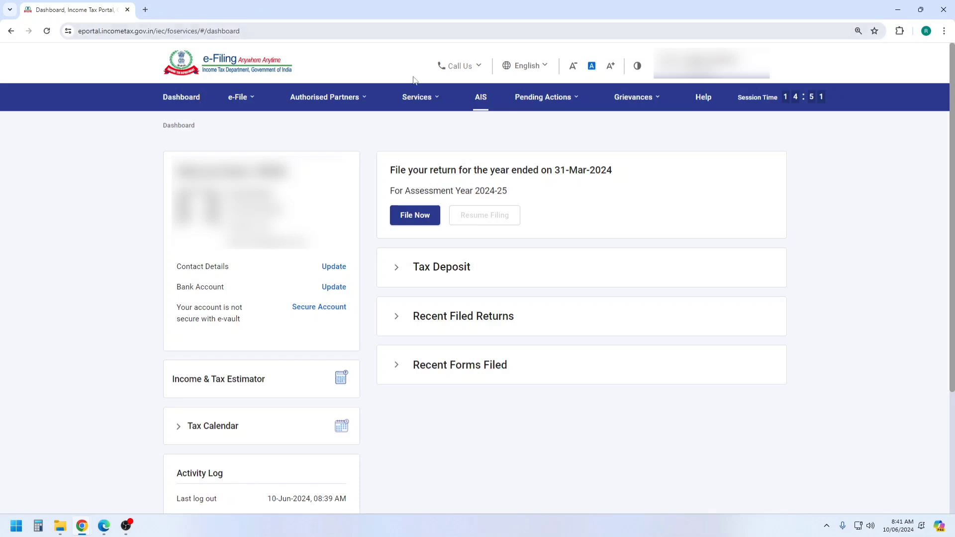
pyautogui.click(415, 217)
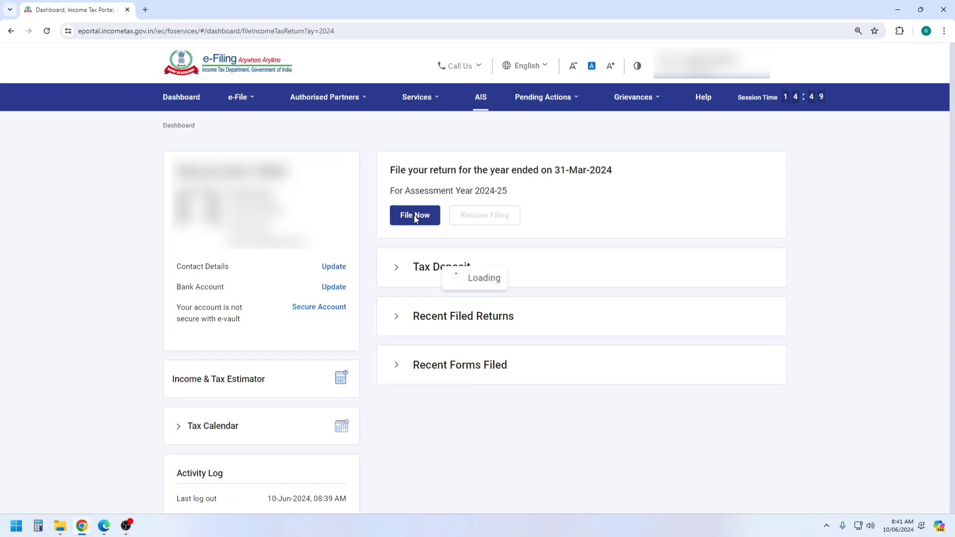
pyautogui.click(244, 227)
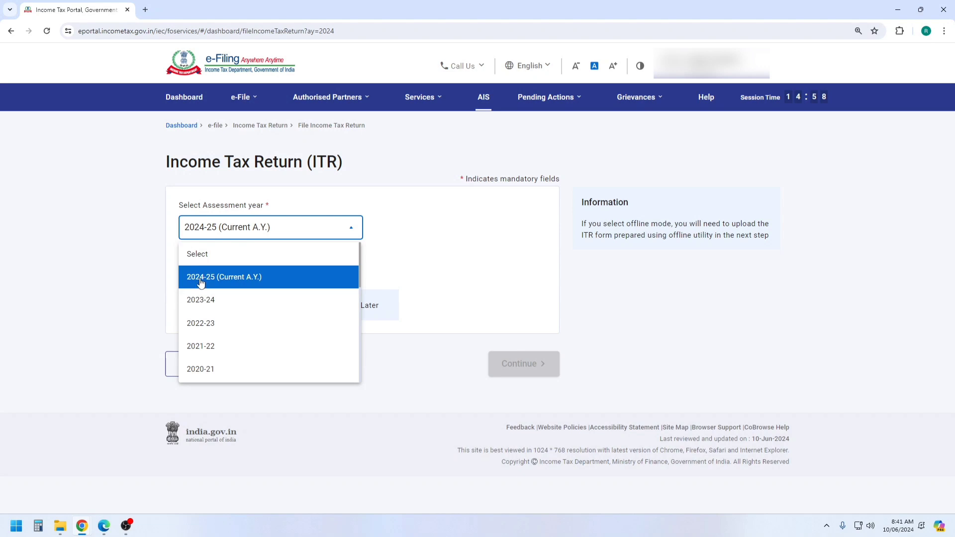
pyautogui.click(201, 282)
pyautogui.click(183, 273)
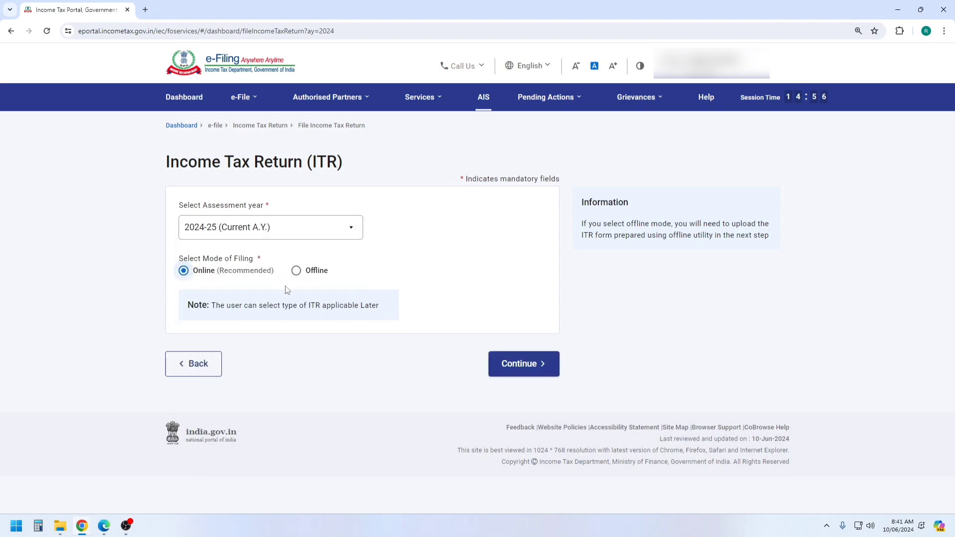
pyautogui.click(525, 367)
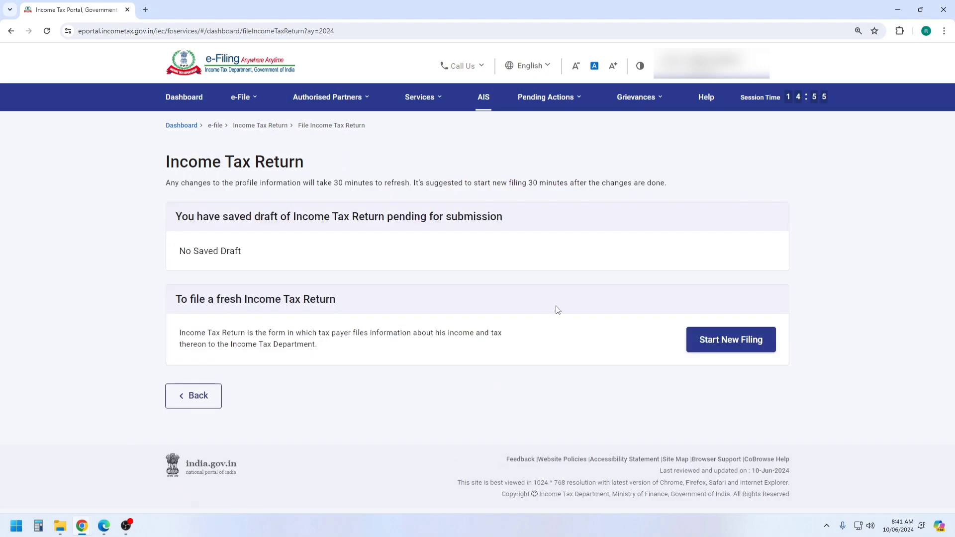
# Start a new filing as an Individual and proceed with the ITR-2 form
pyautogui.click(732, 342)
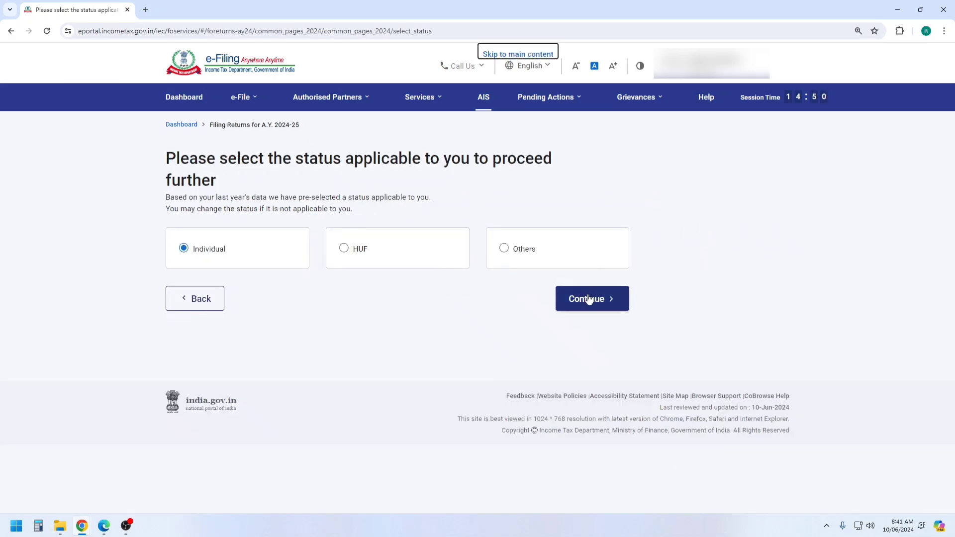
pyautogui.click(588, 299)
pyautogui.click(514, 265)
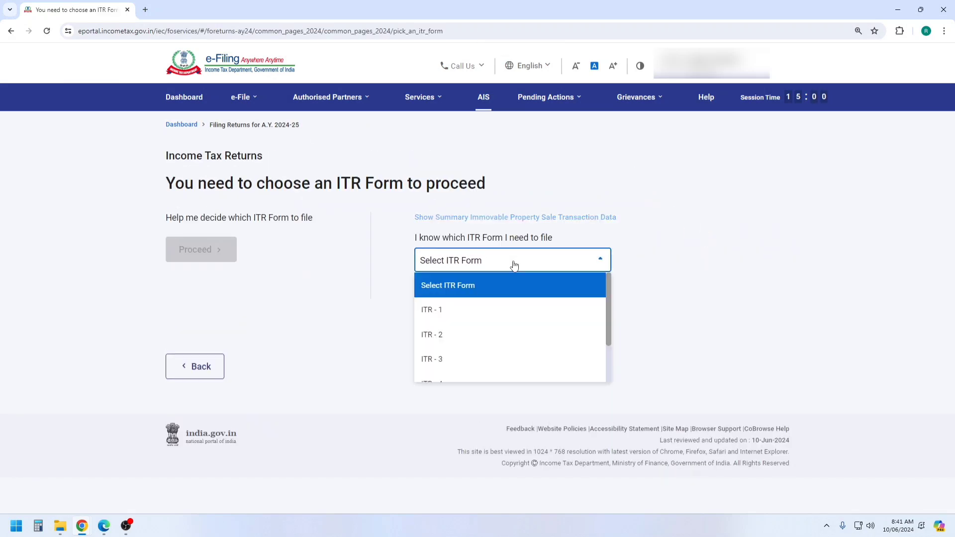
pyautogui.click(434, 336)
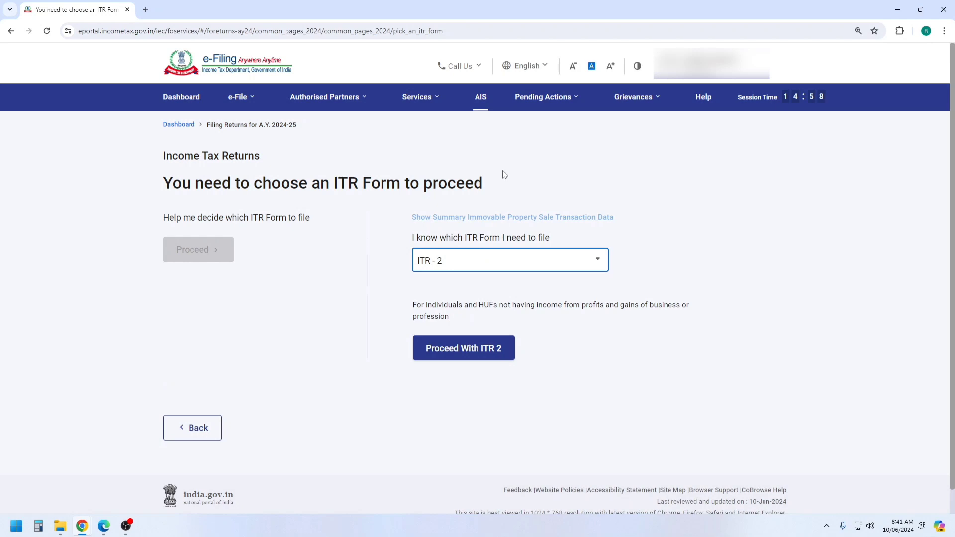
pyautogui.click(468, 348)
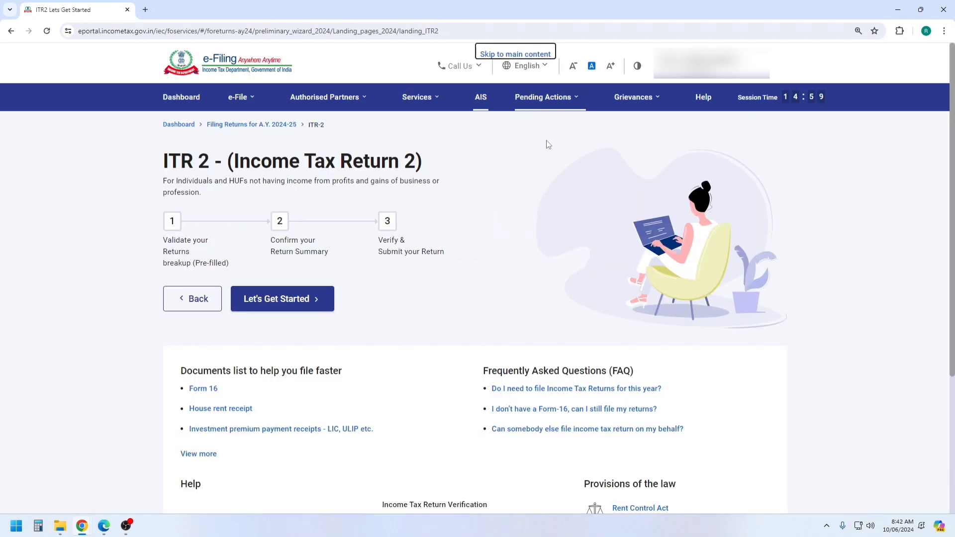
# Begin the ITR-2 wizard, give Others as the filing reason, and continue
pyautogui.click(572, 98)
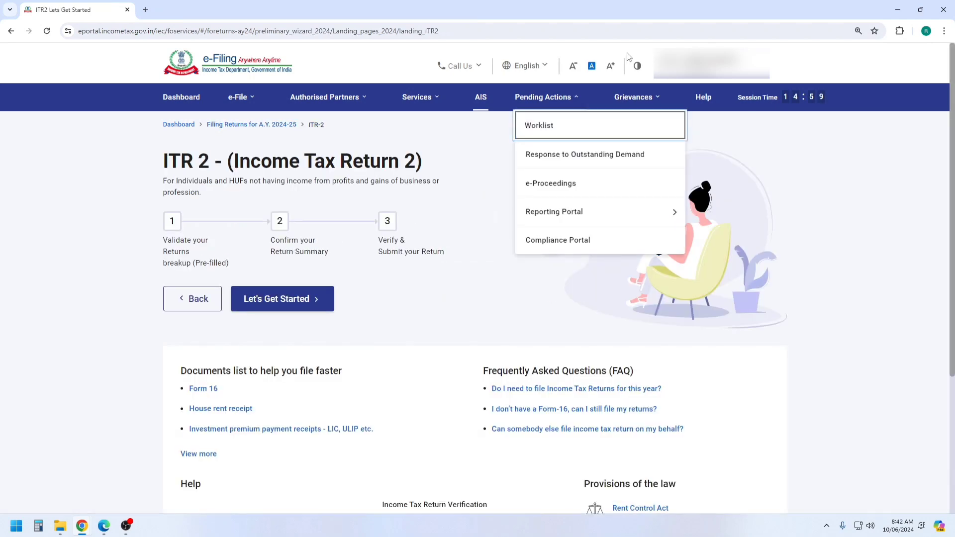
pyautogui.click(287, 301)
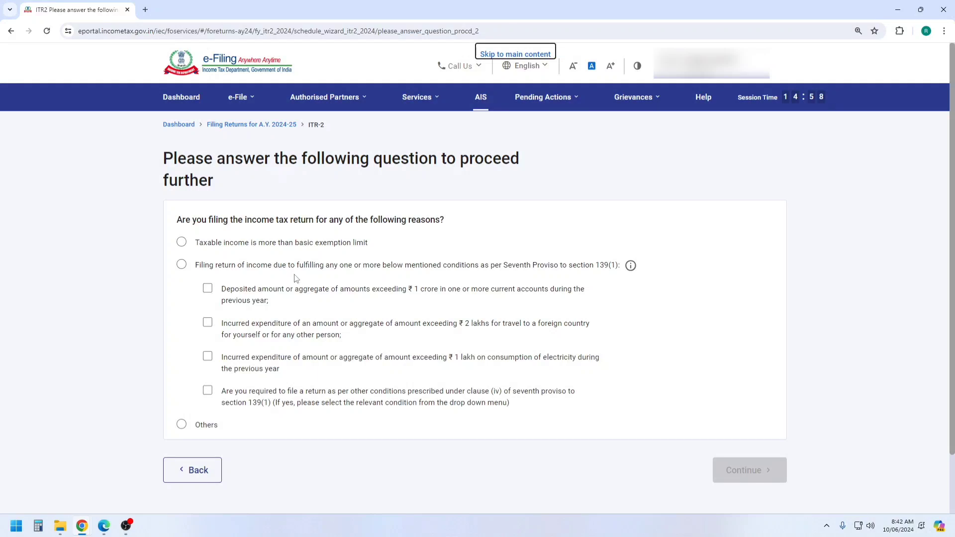
pyautogui.click(182, 243)
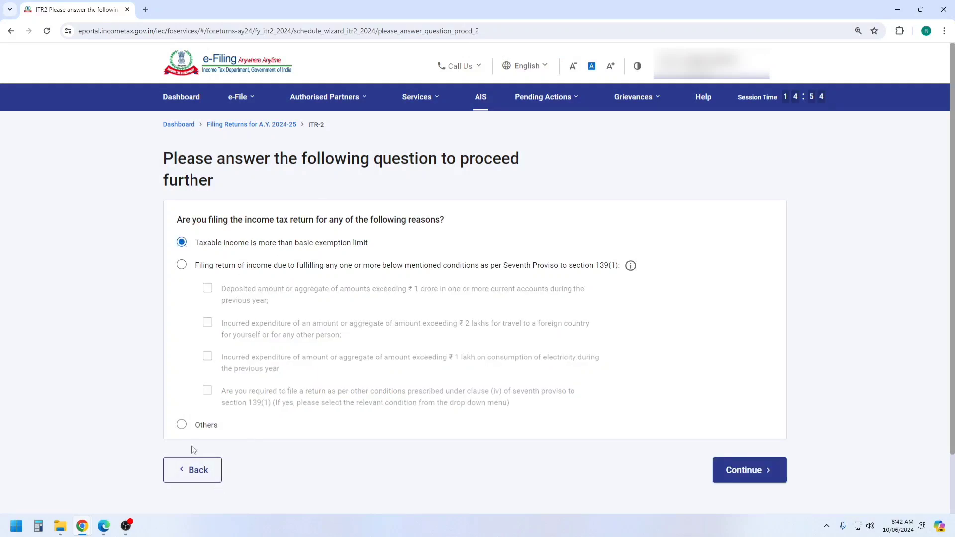
pyautogui.click(181, 424)
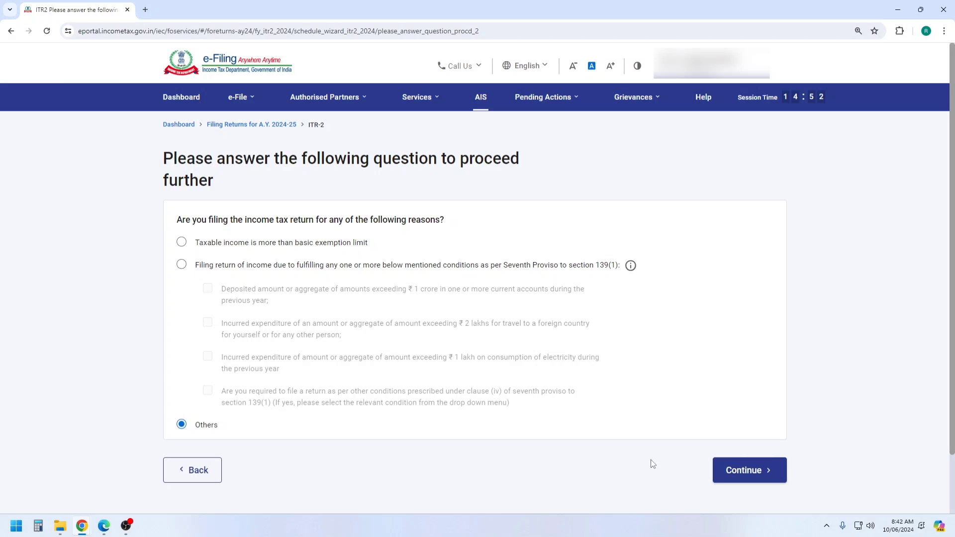
pyautogui.click(754, 472)
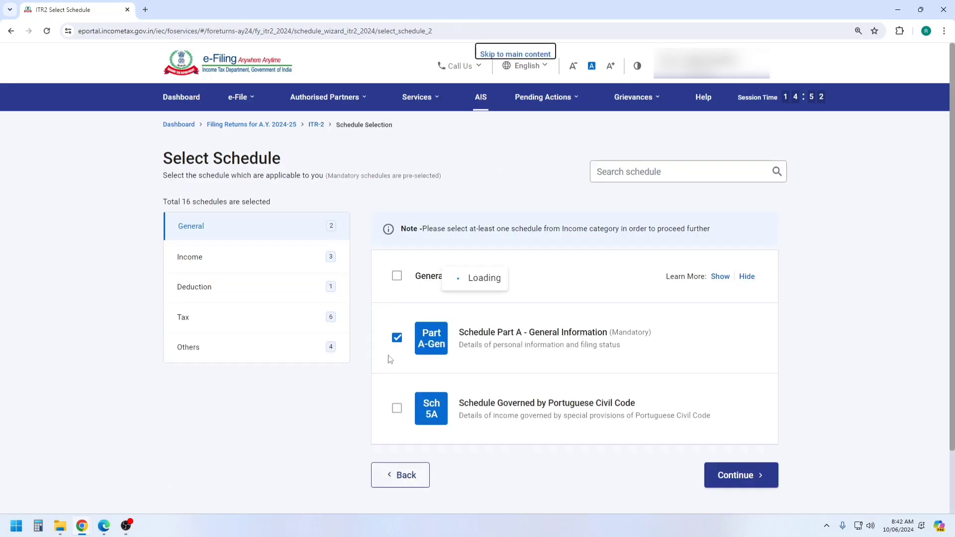
# Under the Income schedules, deselect Schedule Salary and continue with the chosen schedules
pyautogui.click(195, 265)
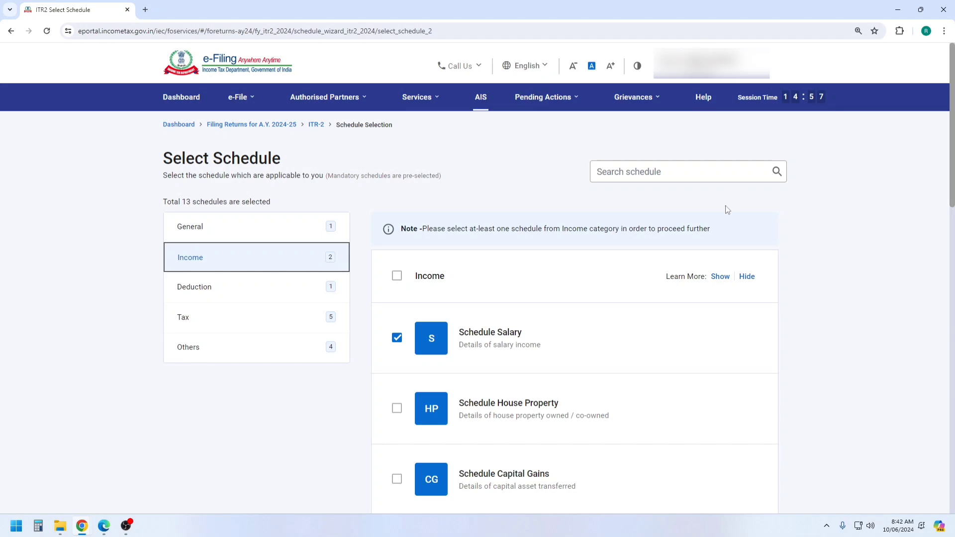
pyautogui.scroll(-4, 726, 205)
pyautogui.click(397, 160)
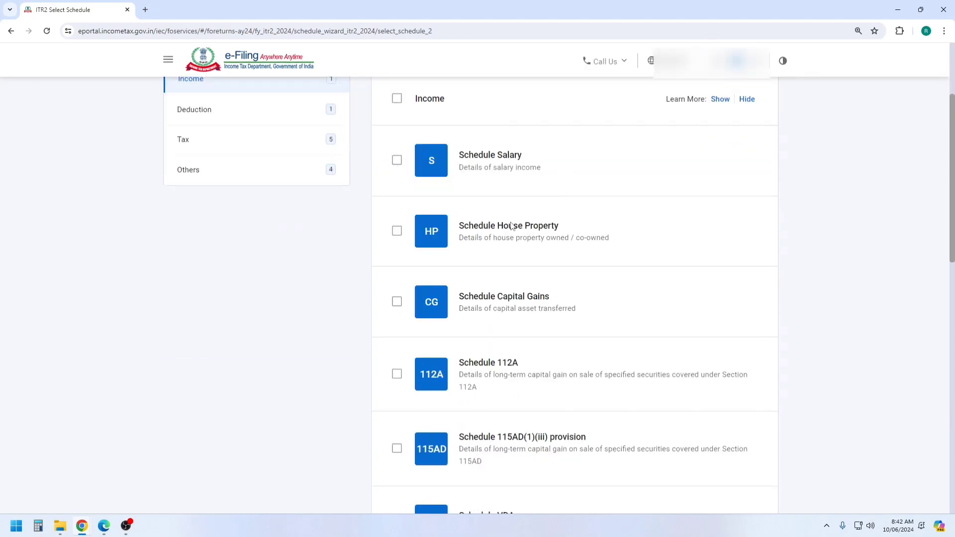
pyautogui.scroll(-5, 503, 248)
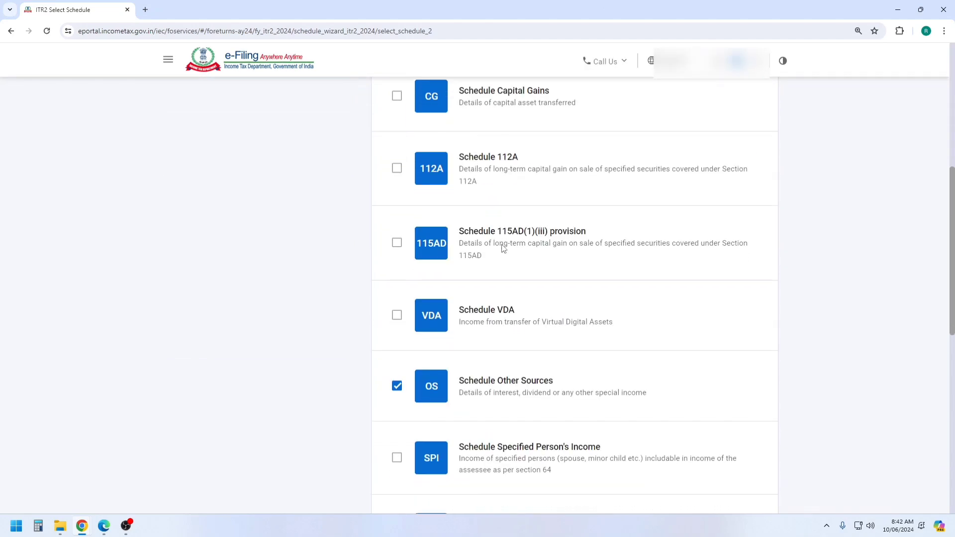
pyautogui.scroll(-1, 503, 249)
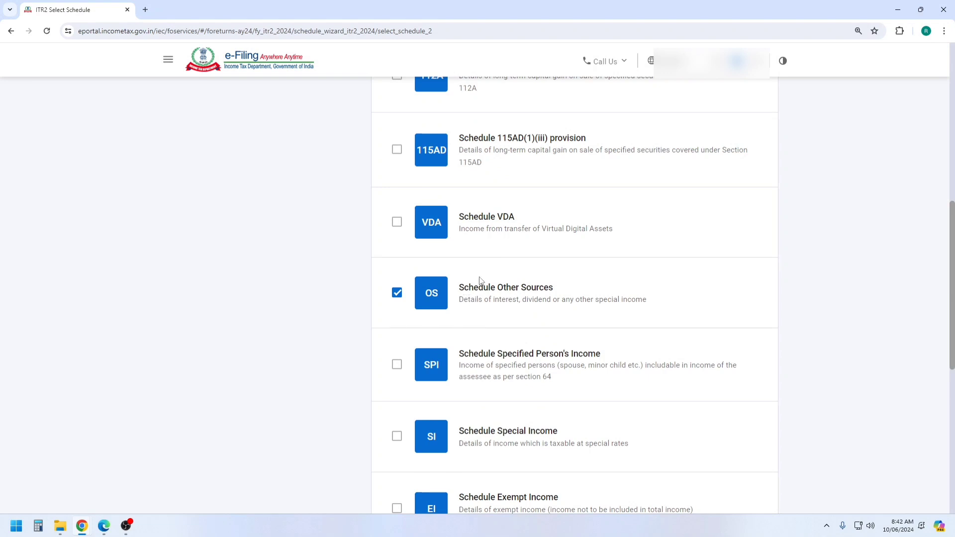
pyautogui.scroll(-3, 481, 281)
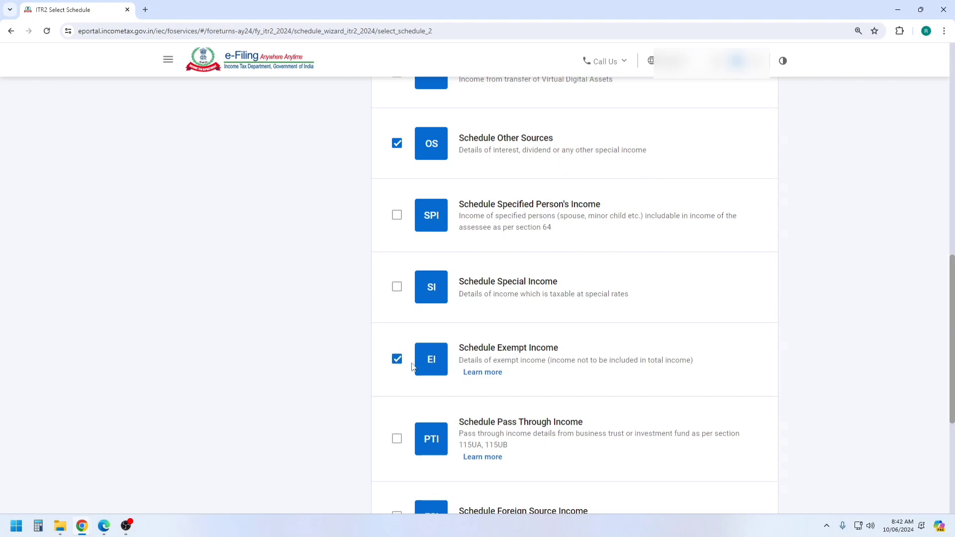
pyautogui.scroll(-5, 569, 309)
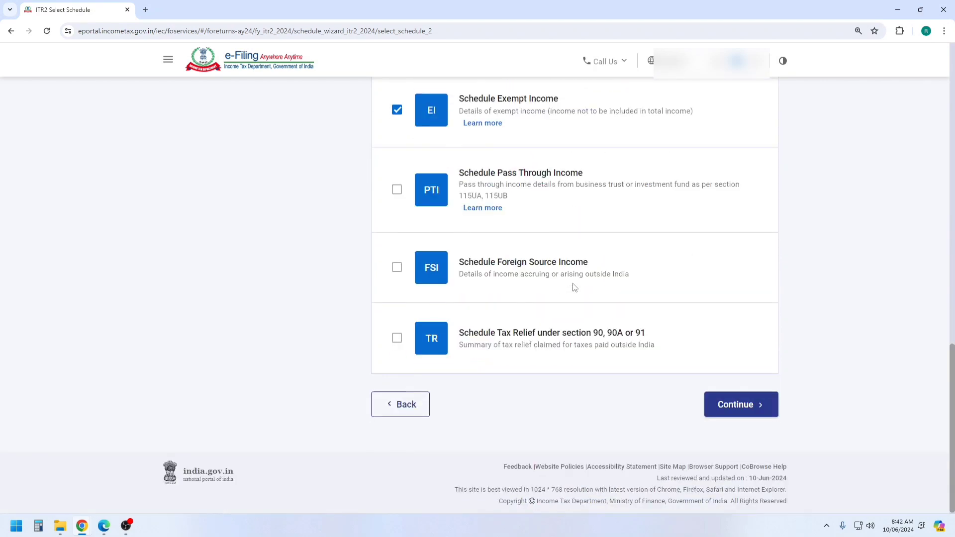
pyautogui.click(749, 405)
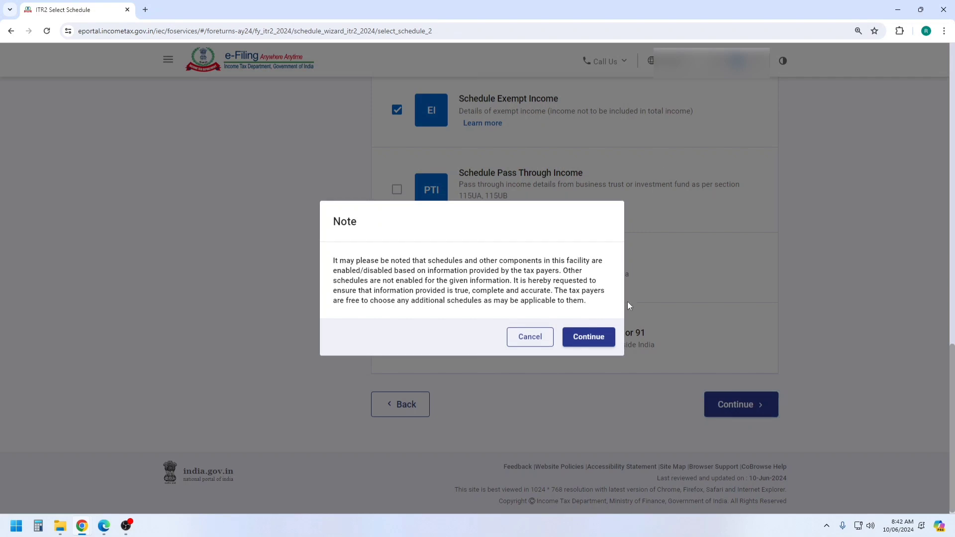
# Acknowledge the schedule-enablement note and move past the schedule questions
pyautogui.click(588, 337)
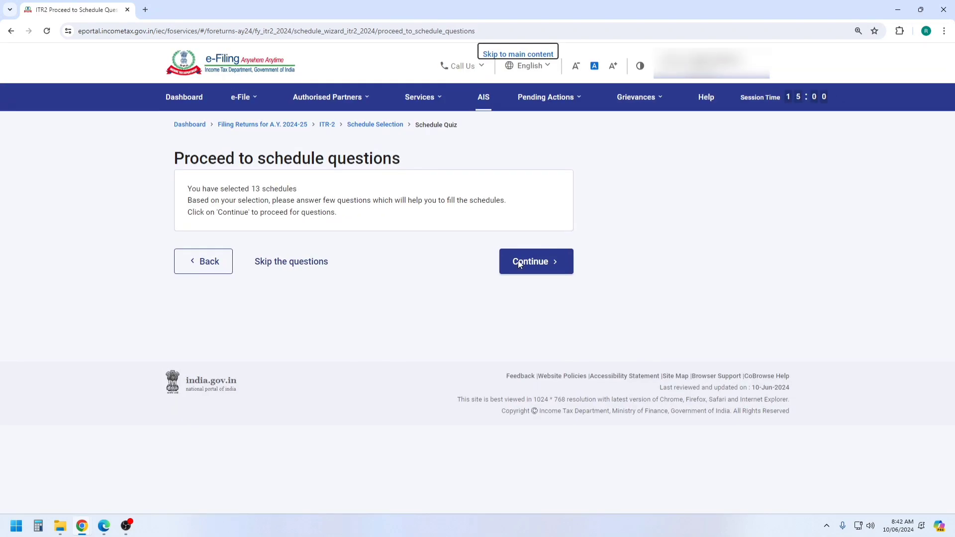
pyautogui.click(290, 266)
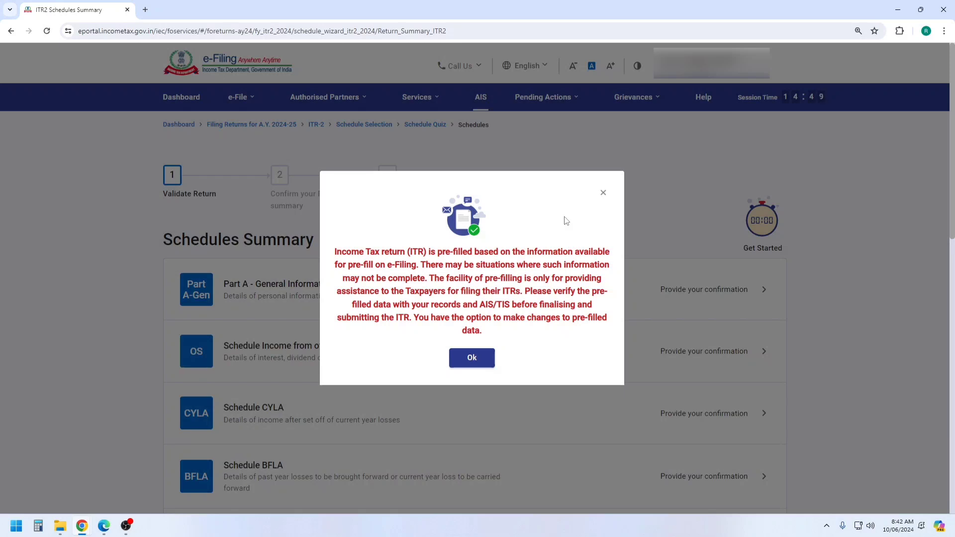
# Dismiss the pre-fill notice, open Part A's Filing Status, and answer Yes to the 115BAC(6) opt-out
pyautogui.click(471, 360)
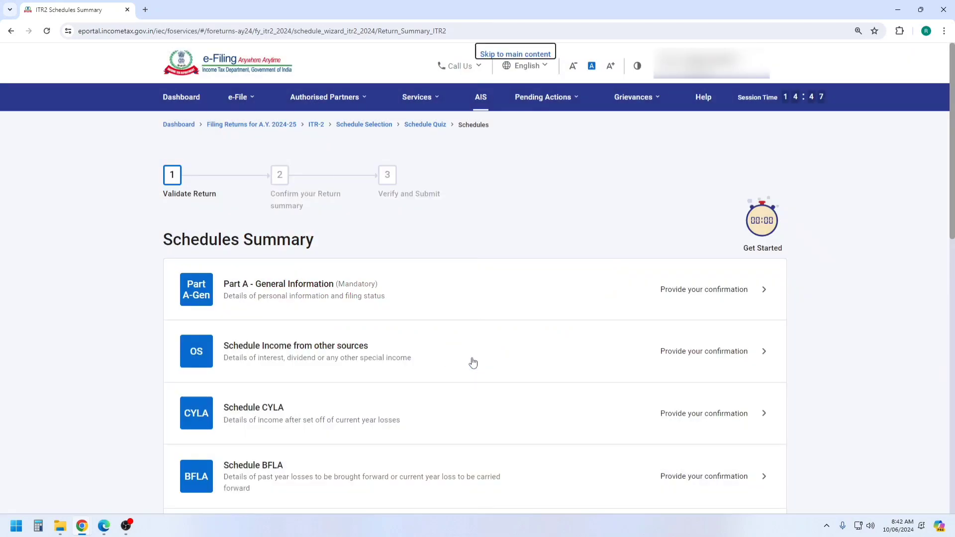
pyautogui.click(296, 293)
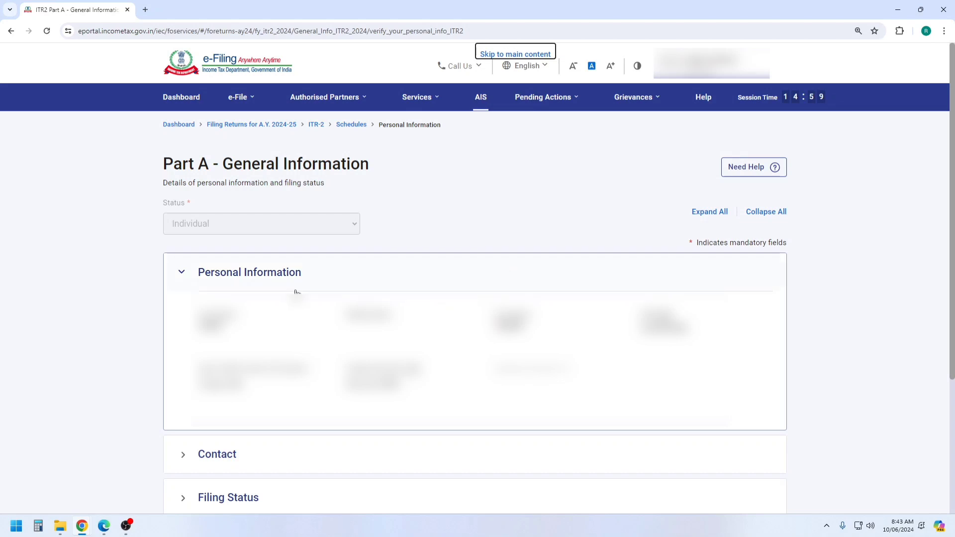
pyautogui.click(183, 280)
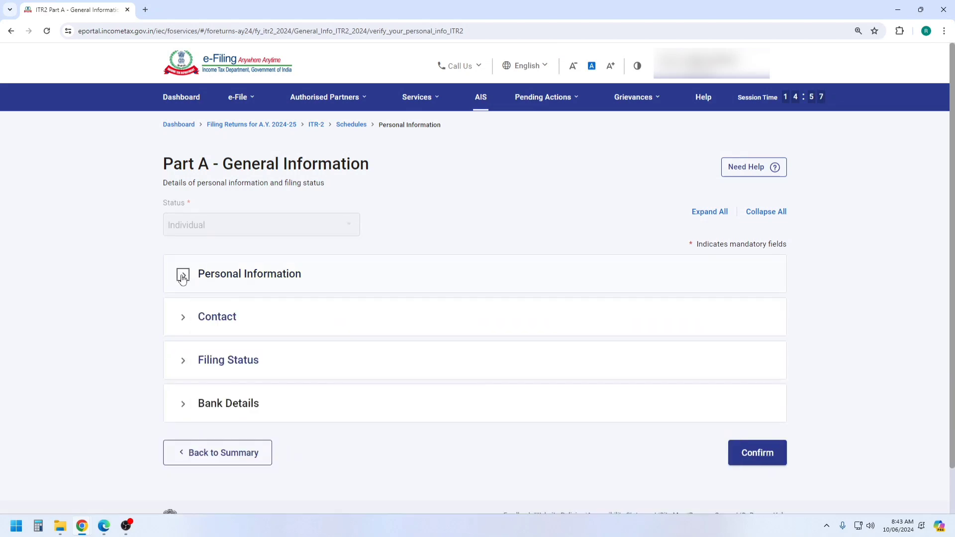
pyautogui.scroll(-1, 256, 294)
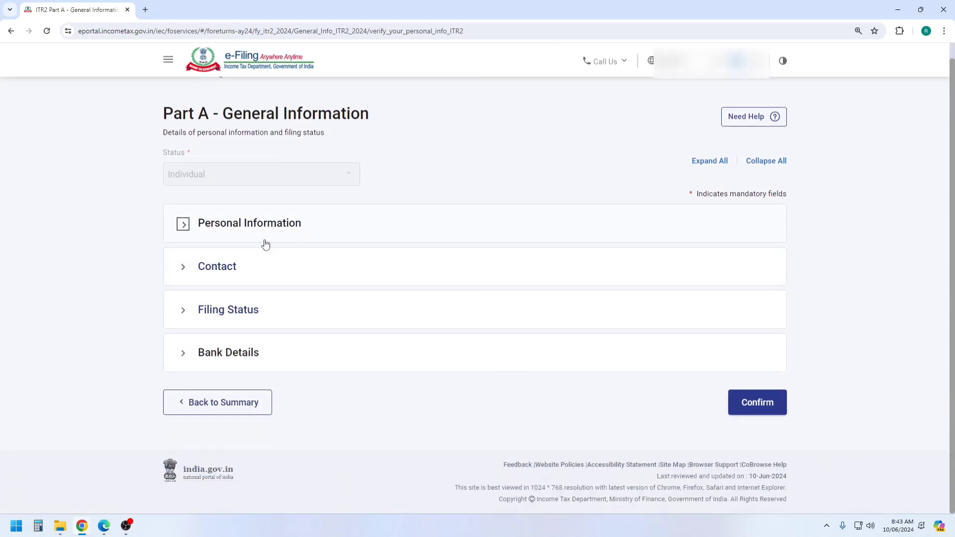
pyautogui.click(241, 312)
pyautogui.scroll(-5, 396, 257)
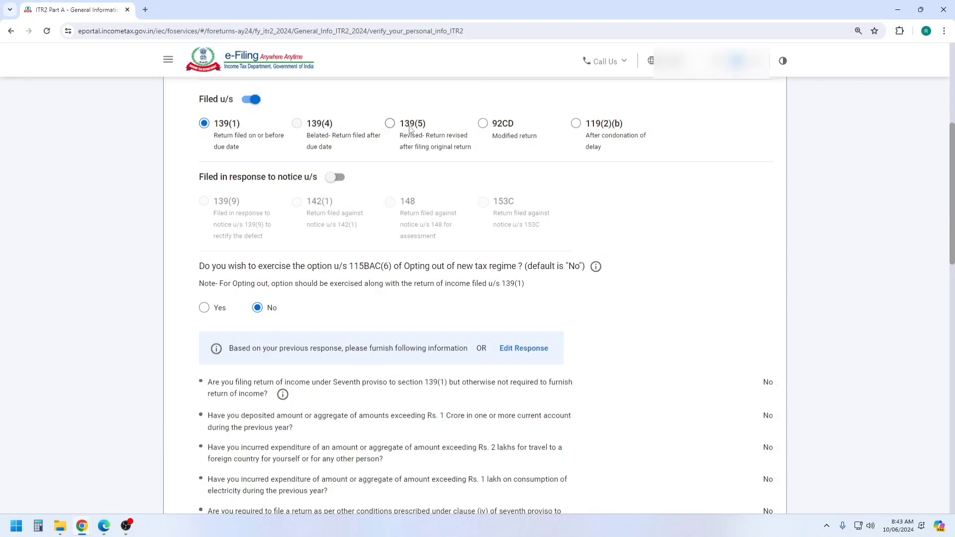
pyautogui.scroll(-2, 423, 160)
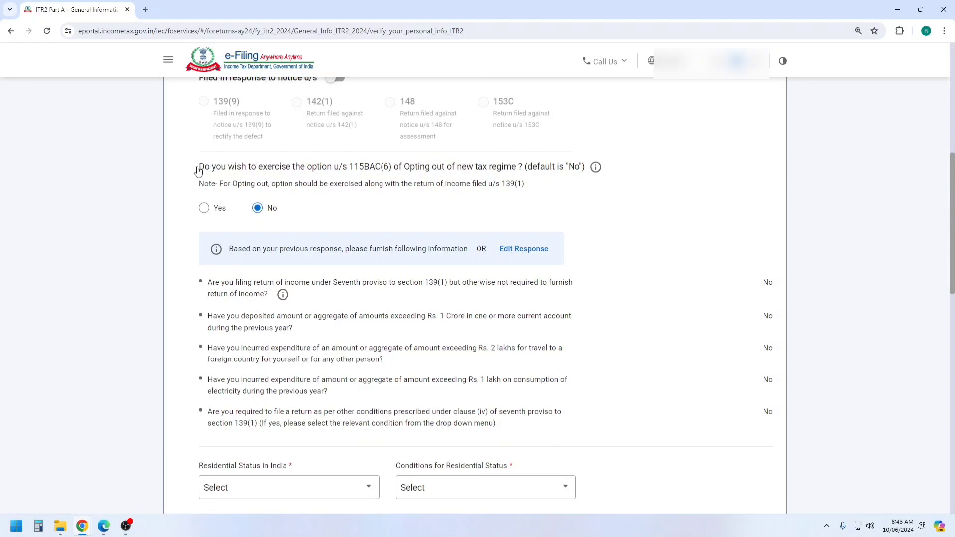
pyautogui.moveTo(198, 166); pyautogui.dragTo(554, 157)
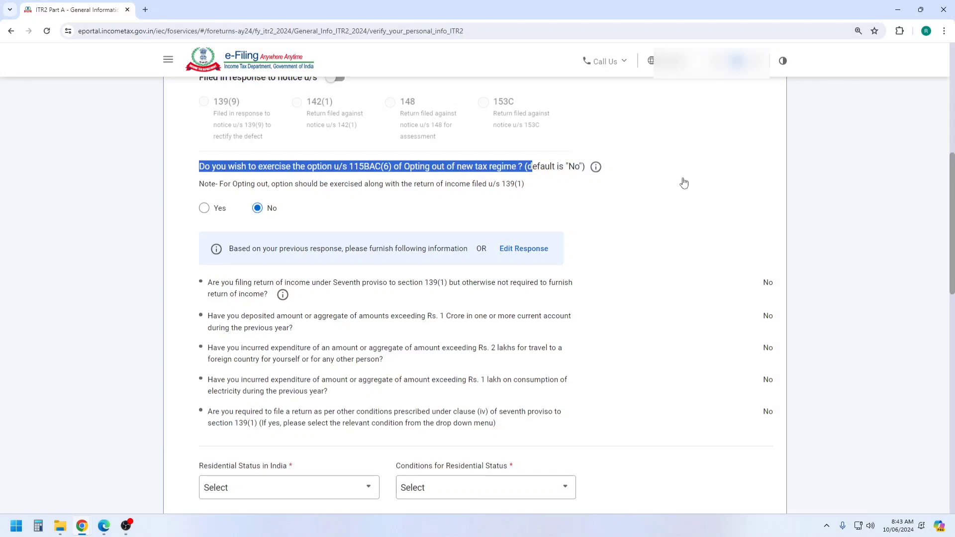
pyautogui.click(208, 210)
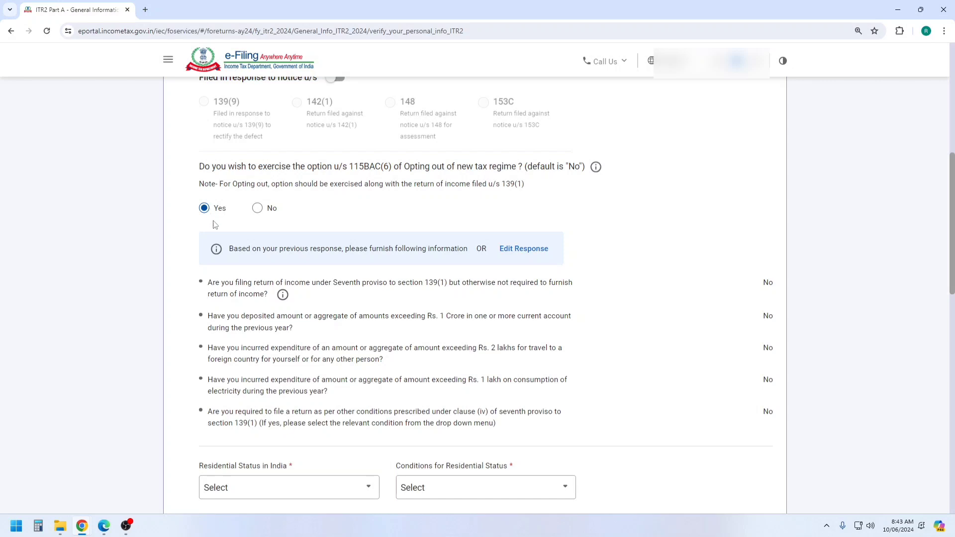
# Change the 115BAC(6) answer to No and set residential status to Resident, 182+ days in India
pyautogui.click(258, 210)
pyautogui.scroll(-6, 466, 188)
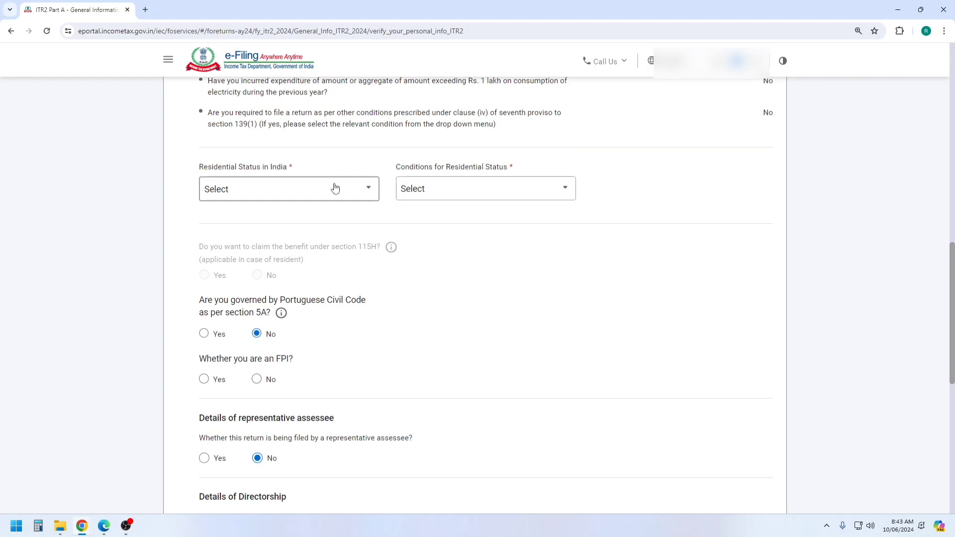
pyautogui.click(335, 188)
pyautogui.click(454, 199)
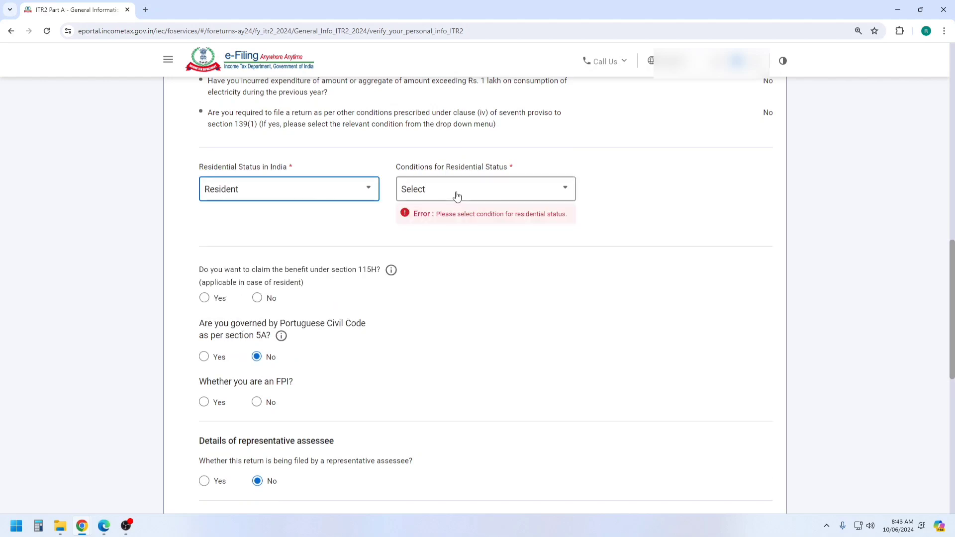
pyautogui.click(457, 196)
pyautogui.click(458, 241)
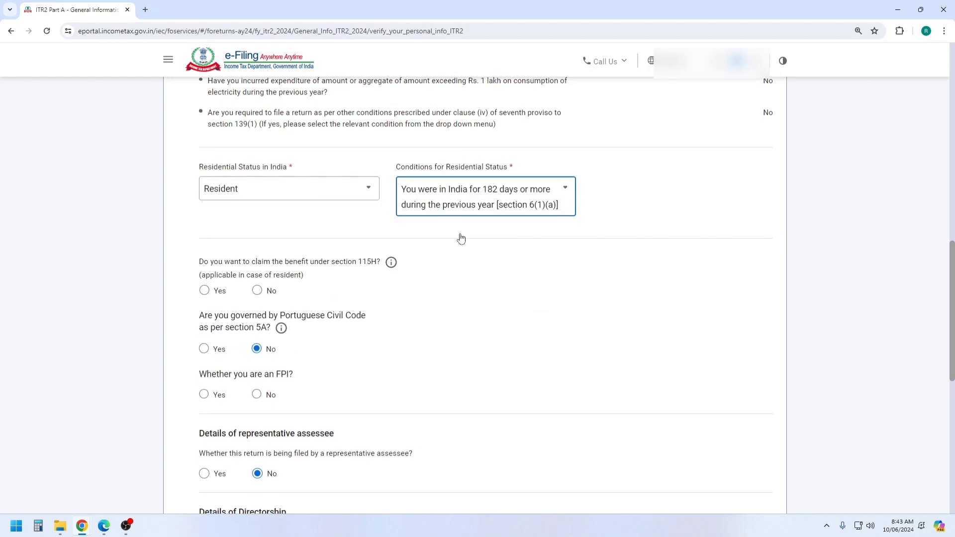
# Answer No for 115H, FPI, directorship and unlisted equity shares, then save Filing Status
pyautogui.click(257, 291)
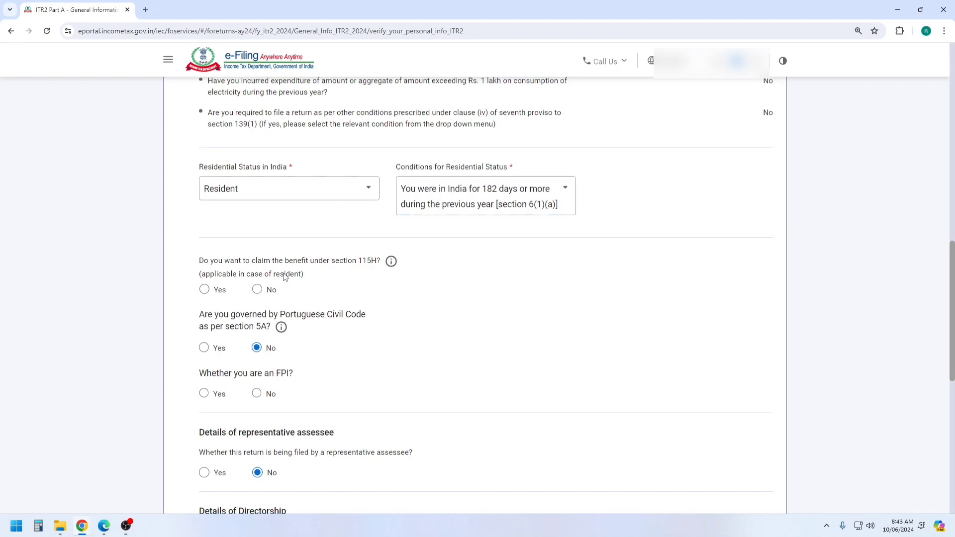
pyautogui.scroll(-1, 347, 247)
pyautogui.scroll(-1, 347, 248)
pyautogui.scroll(-1, 347, 247)
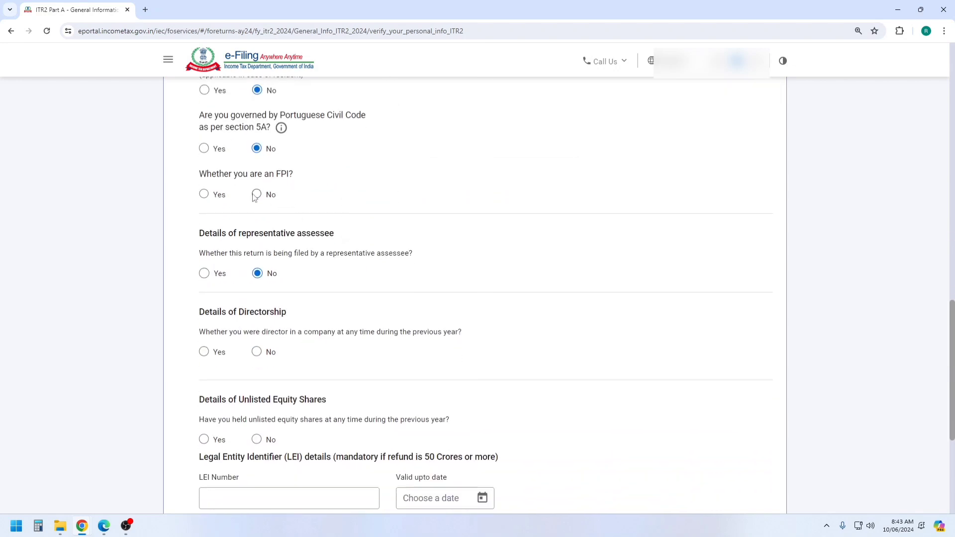
pyautogui.click(256, 195)
pyautogui.scroll(-1, 256, 196)
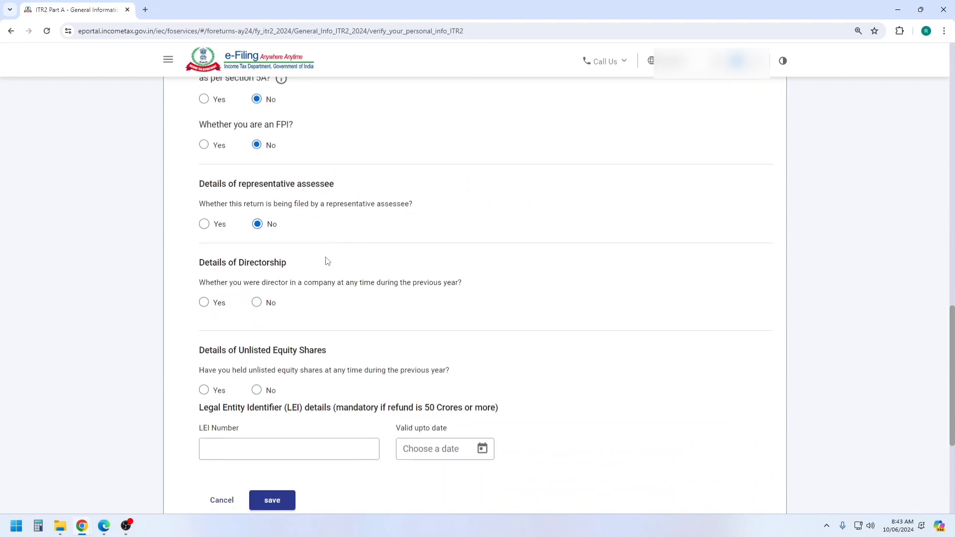
pyautogui.click(256, 302)
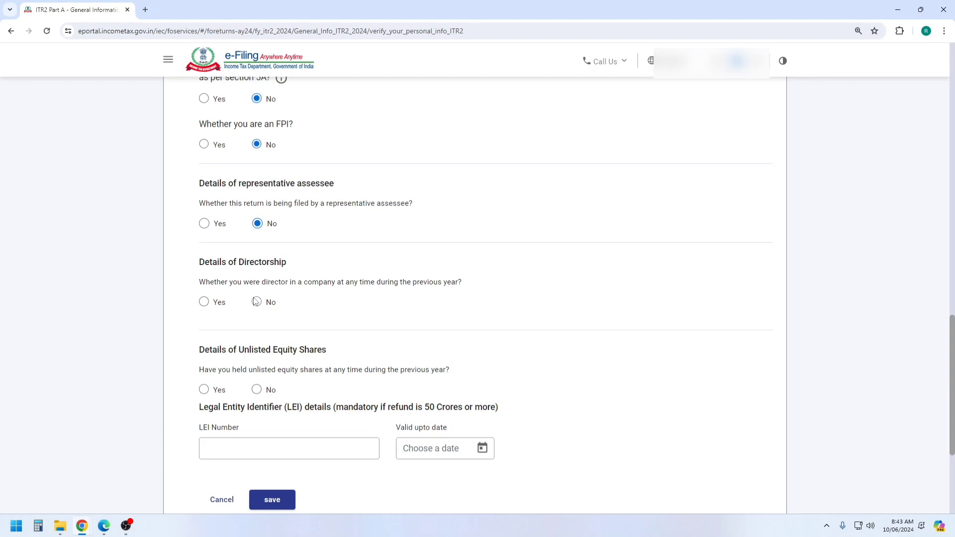
pyautogui.scroll(-1, 373, 266)
pyautogui.scroll(-1, 373, 266)
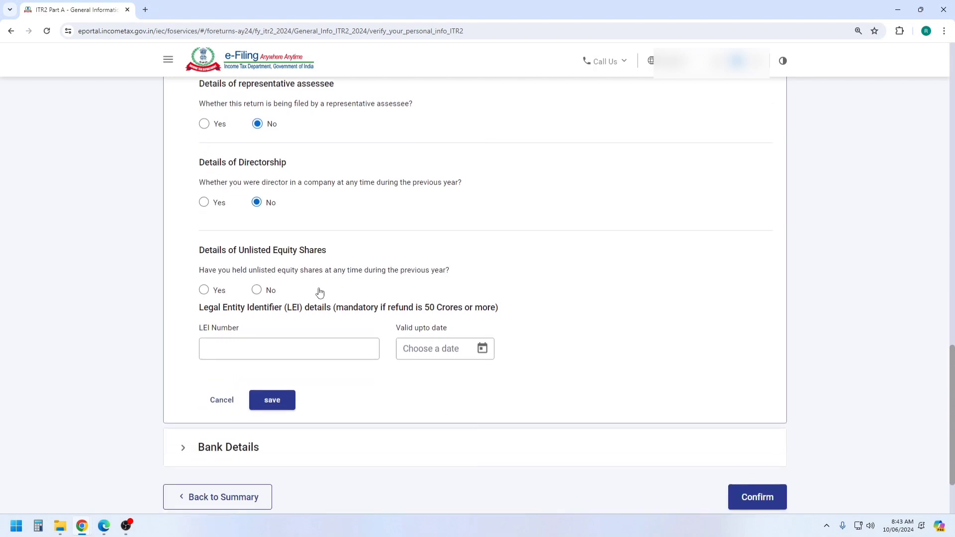
pyautogui.click(257, 291)
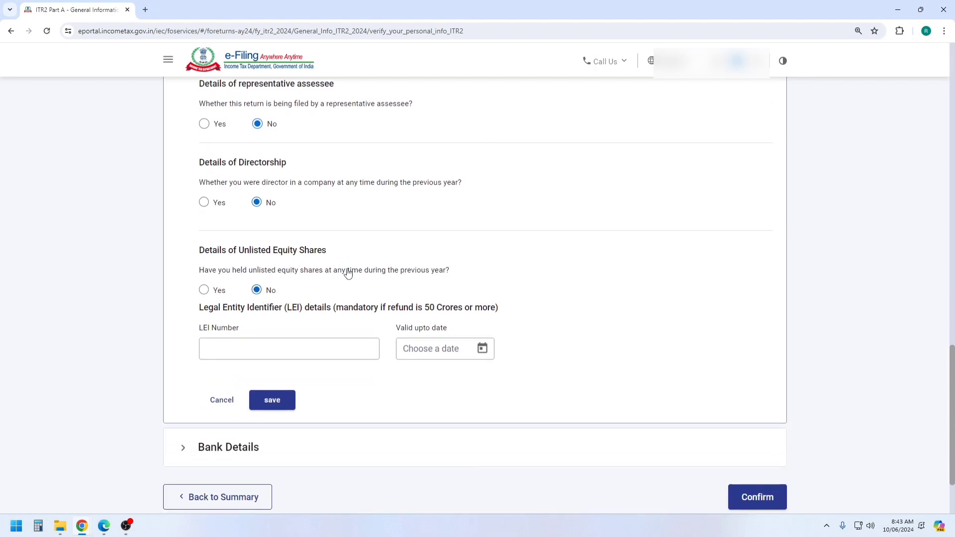
pyautogui.click(272, 400)
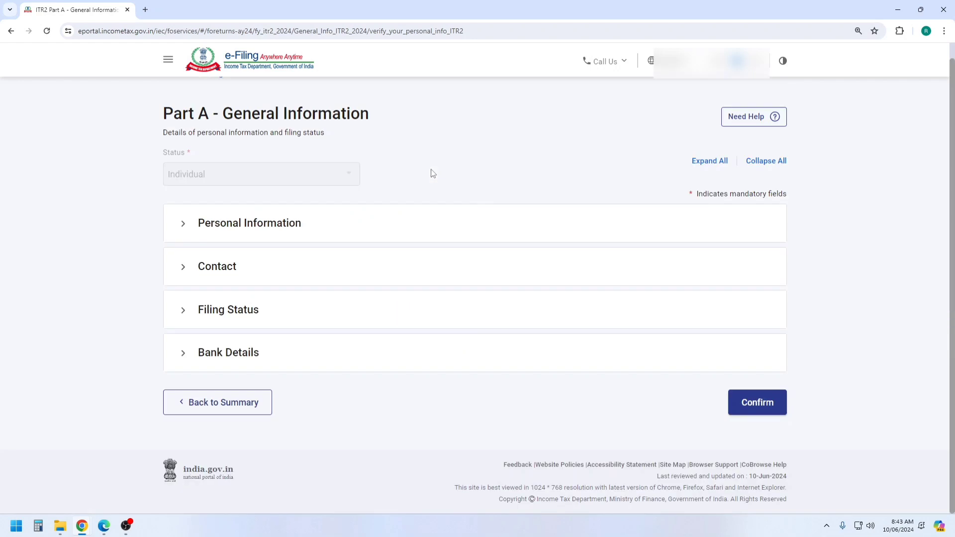
# Review the three bank accounts, noting the first is Validated, and confirm Part A - General Information
pyautogui.click(226, 353)
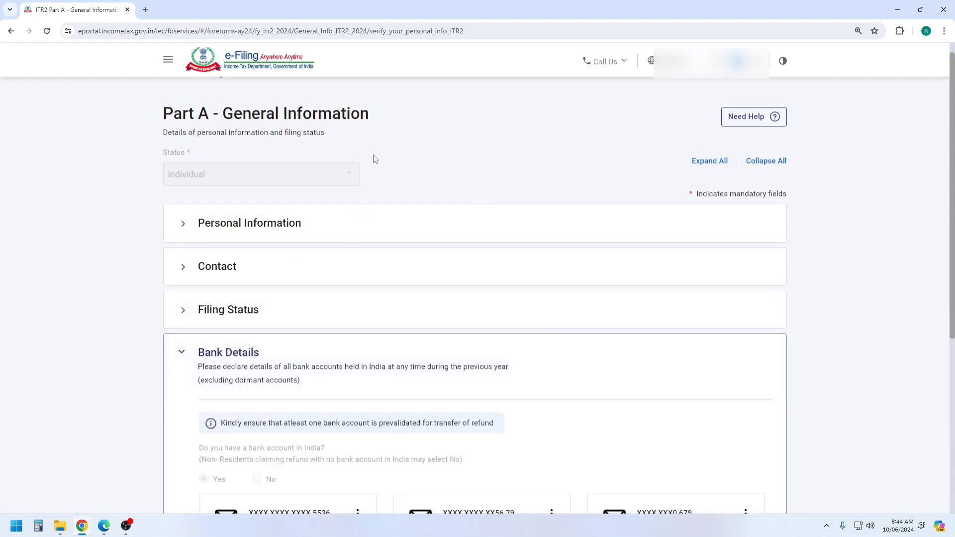
pyautogui.scroll(-4, 378, 224)
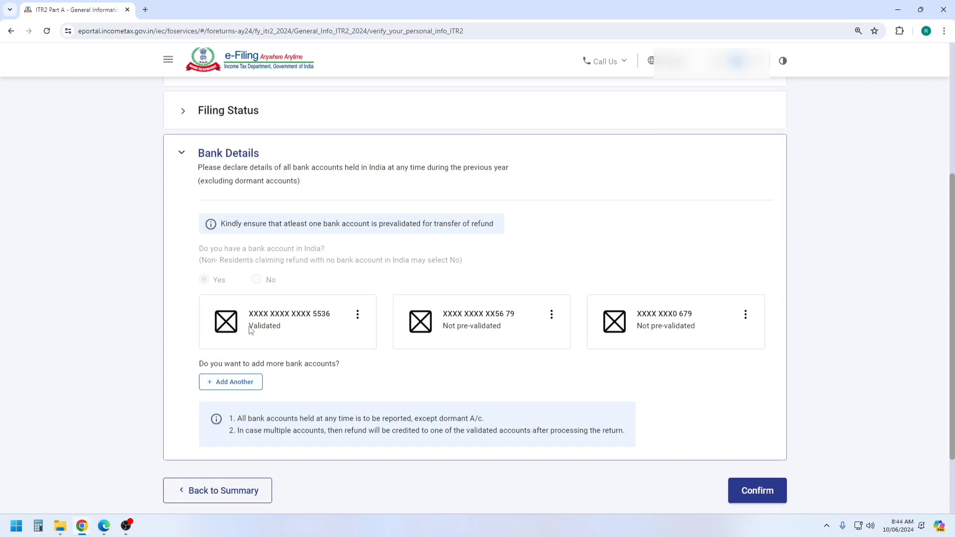
pyautogui.moveTo(249, 327); pyautogui.dragTo(284, 332)
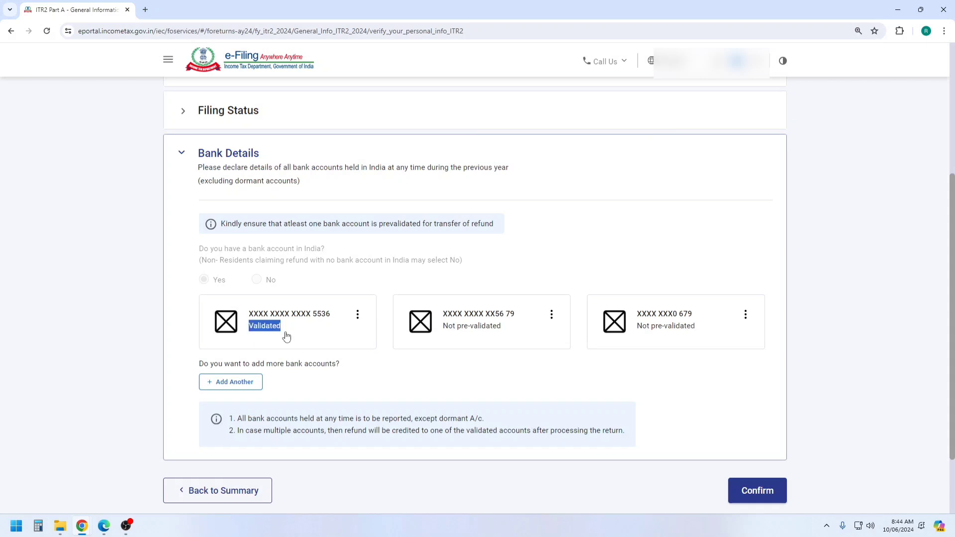
pyautogui.click(746, 491)
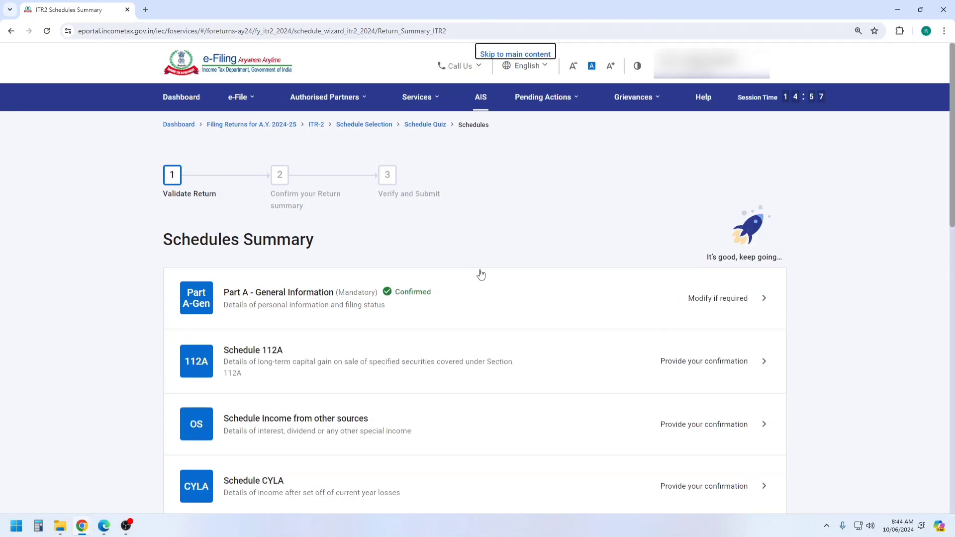
pyautogui.scroll(-3, 480, 274)
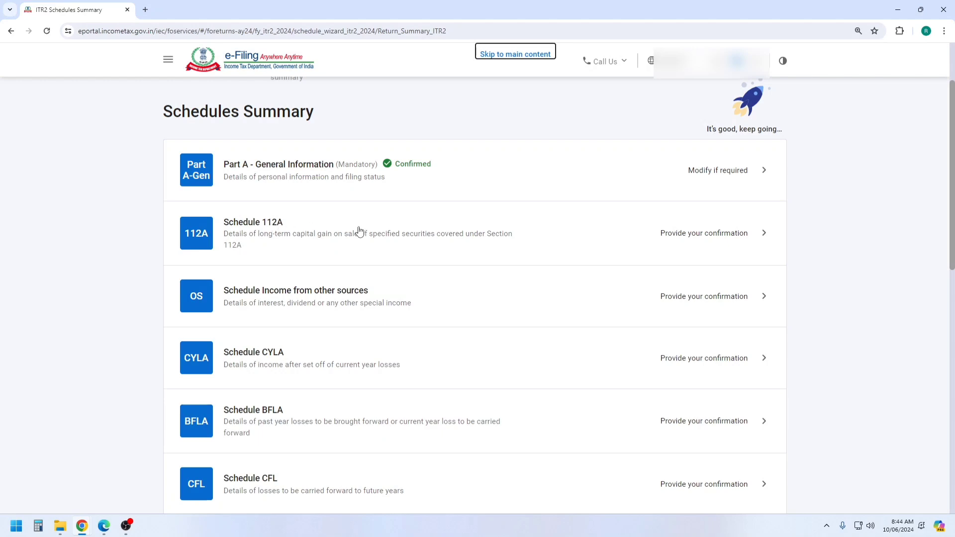
pyautogui.scroll(-1, 368, 264)
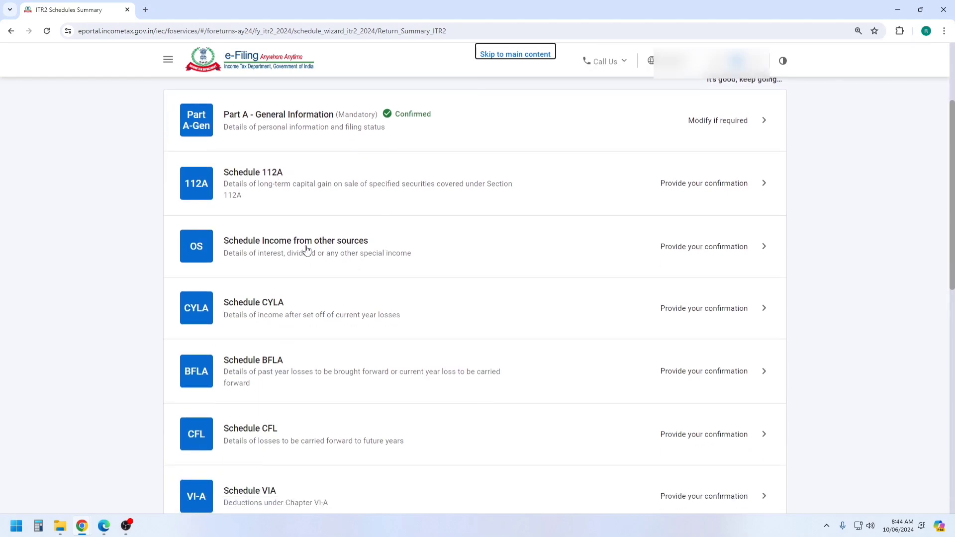
# Start a new Schedule Income from other sources entry with nature 'b. Interest, Gross'
pyautogui.click(321, 248)
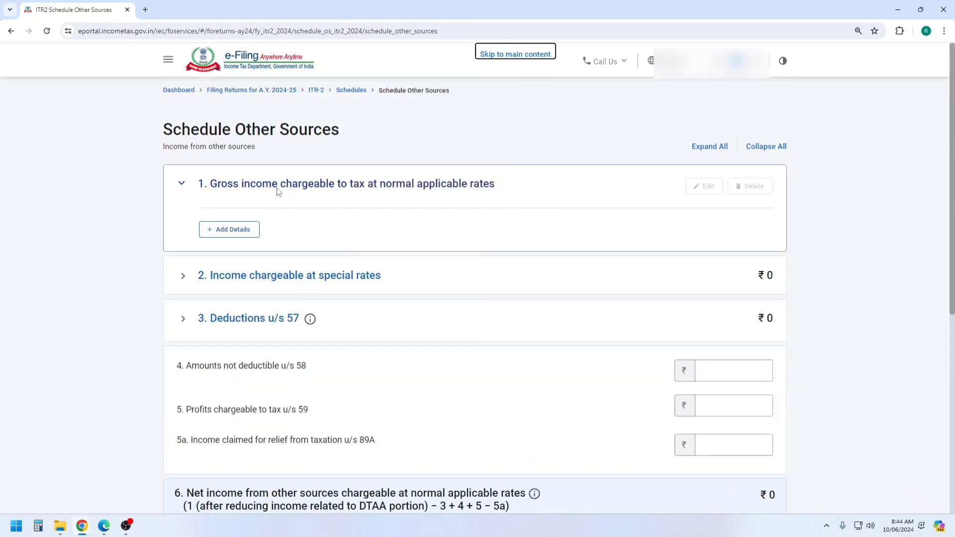
pyautogui.click(238, 230)
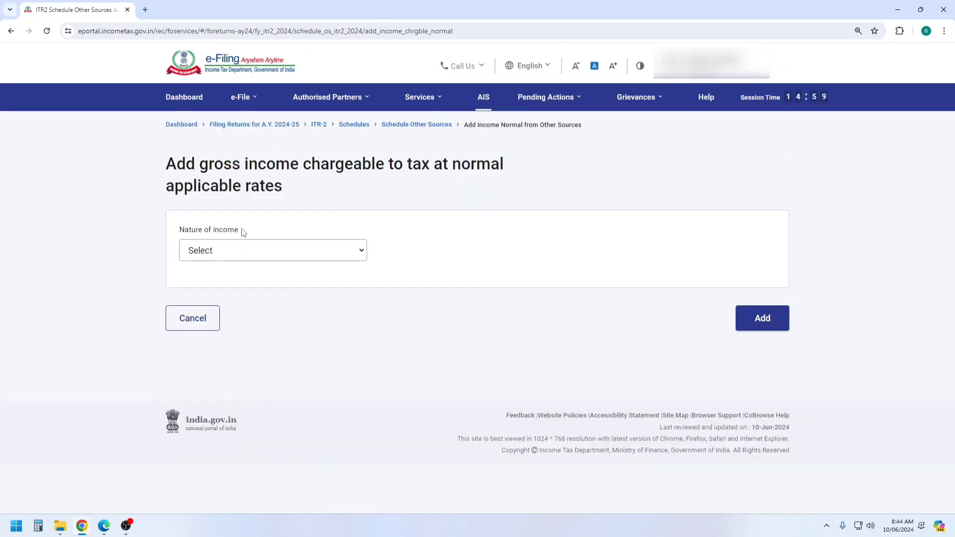
pyautogui.click(245, 258)
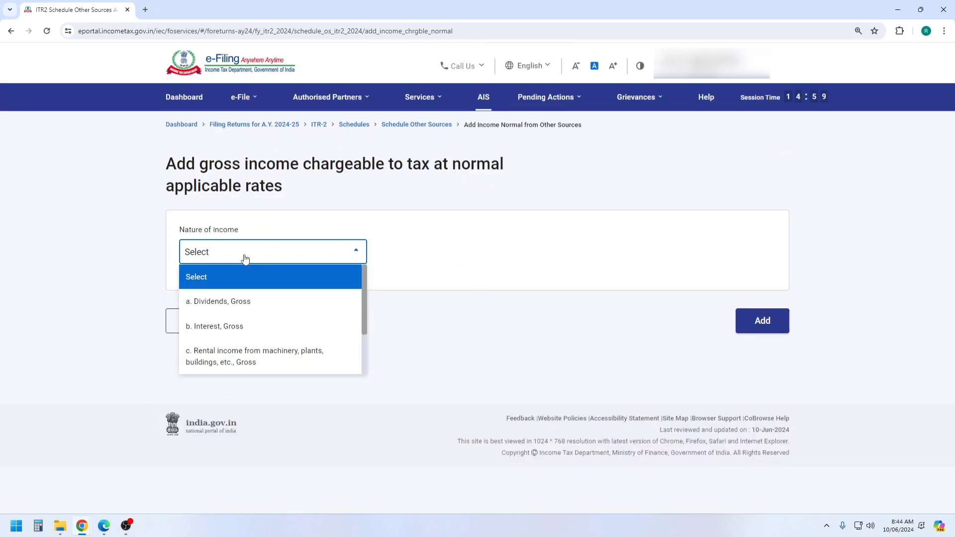
pyautogui.click(232, 329)
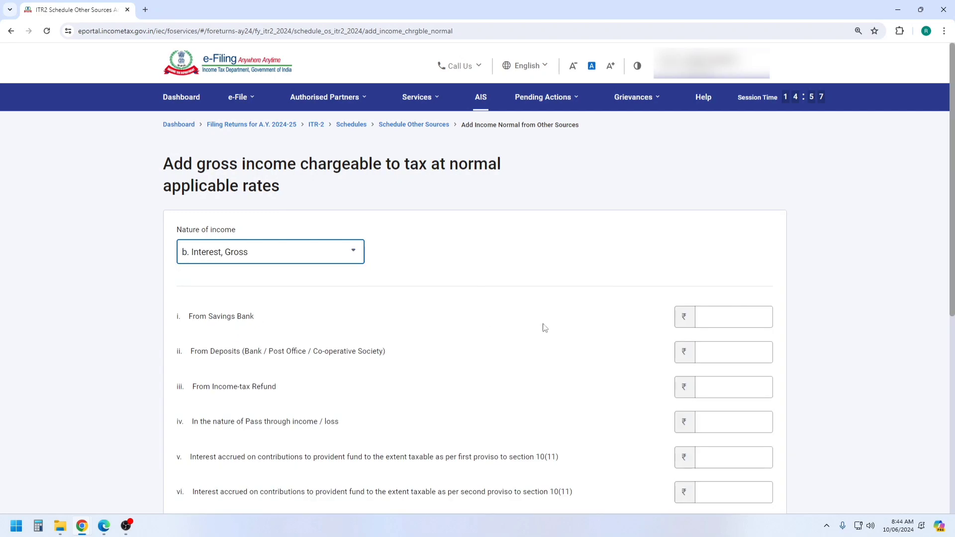
# Enter ₹1,000 savings bank interest and ₹2,60,500 other interest, then add the entry
pyautogui.click(726, 322)
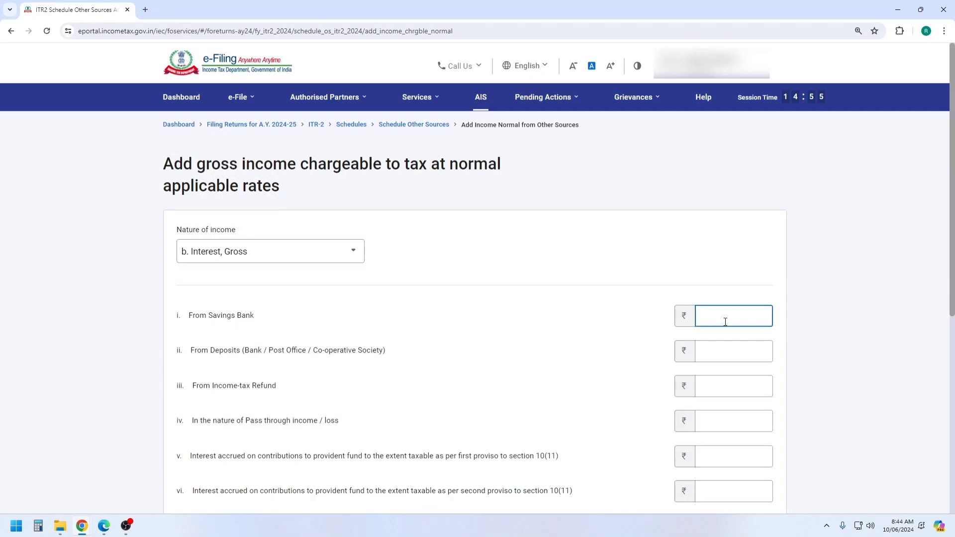
pyautogui.click(659, 239)
pyautogui.scroll(-5, 378, 324)
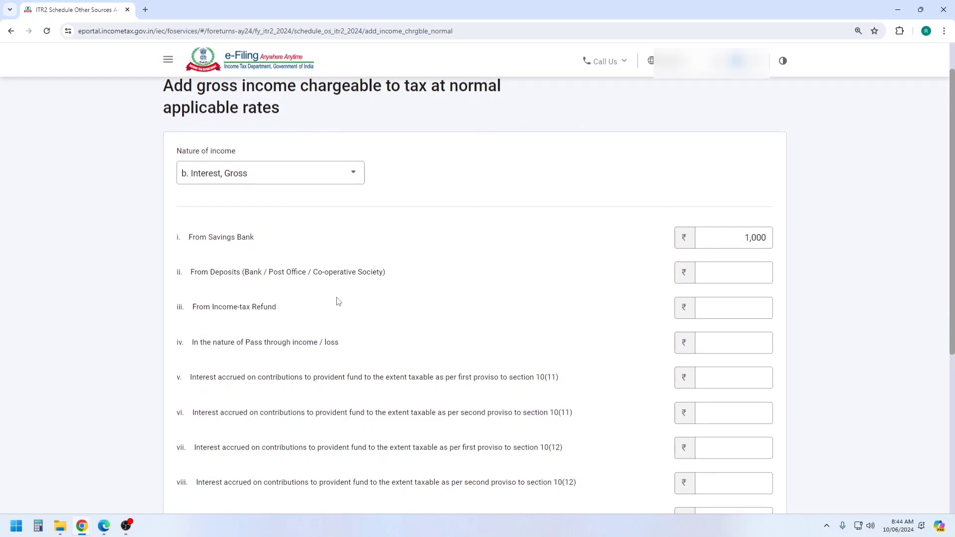
pyautogui.scroll(-2, 336, 294)
pyautogui.click(201, 274)
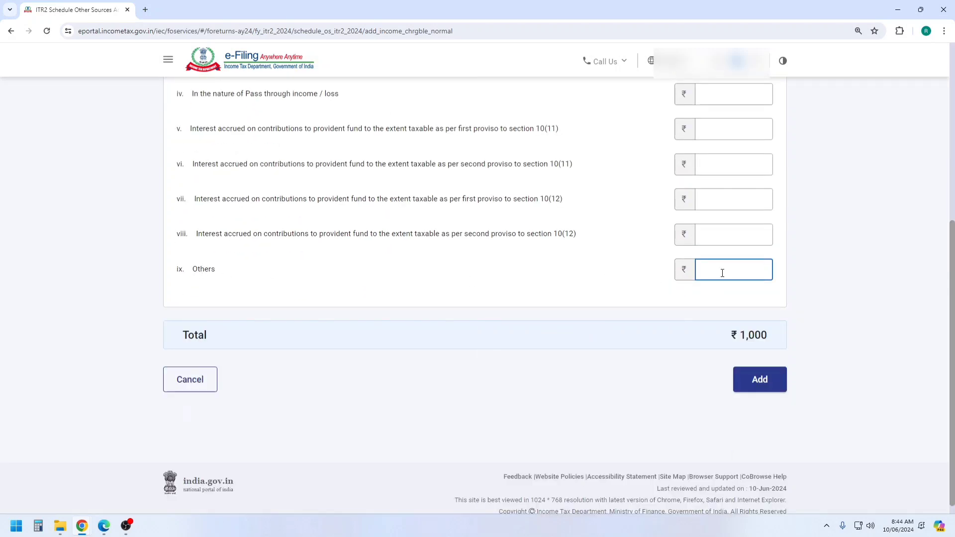
pyautogui.write('260500')
pyautogui.click(786, 262)
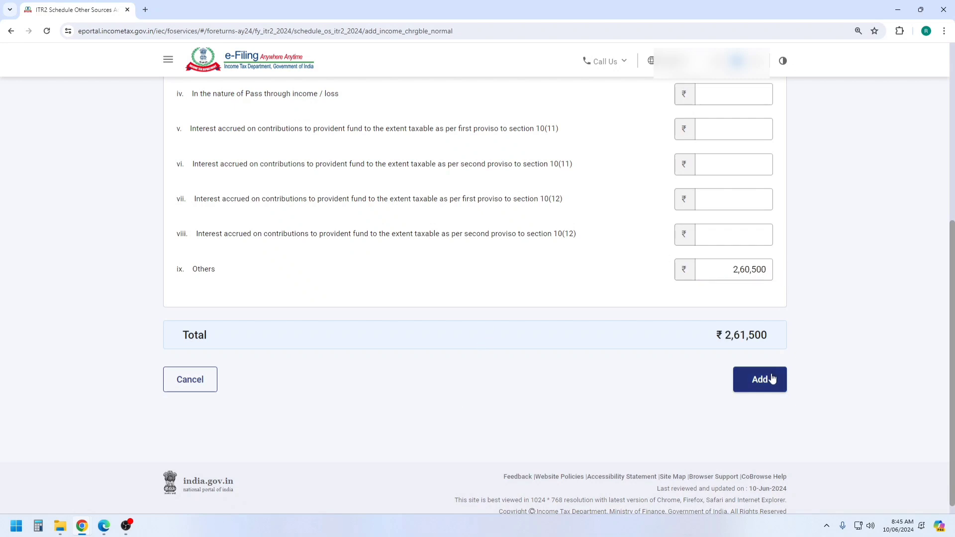
pyautogui.click(766, 380)
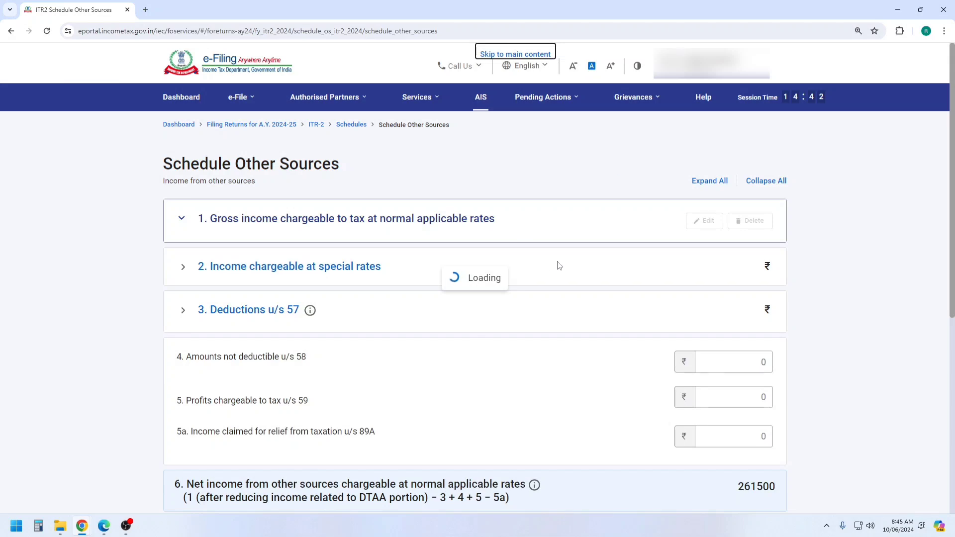
pyautogui.scroll(-5, 560, 271)
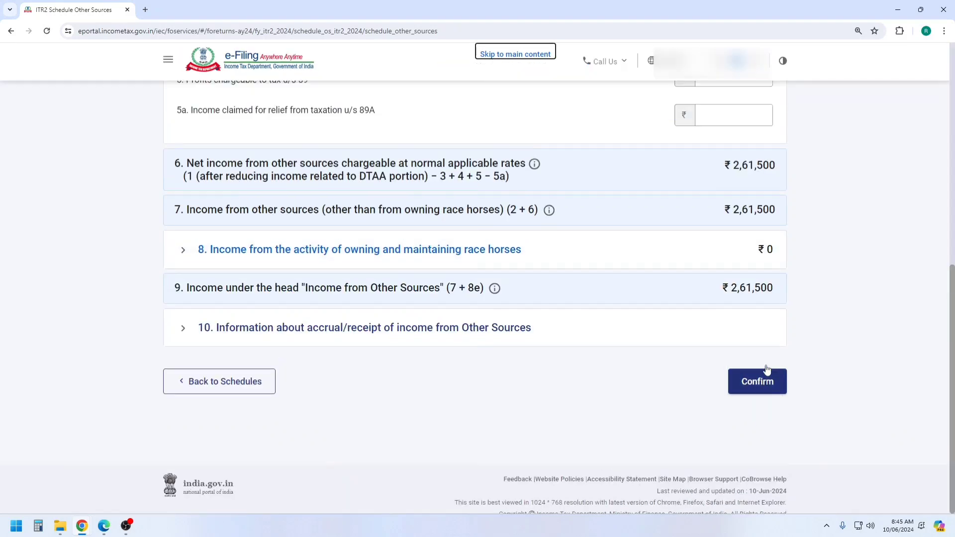
pyautogui.click(765, 383)
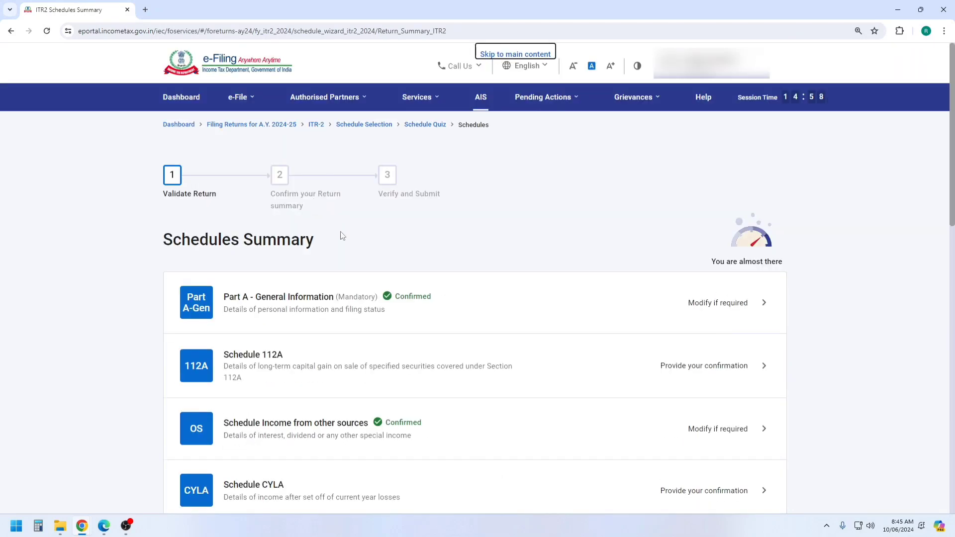
pyautogui.scroll(-4, 422, 378)
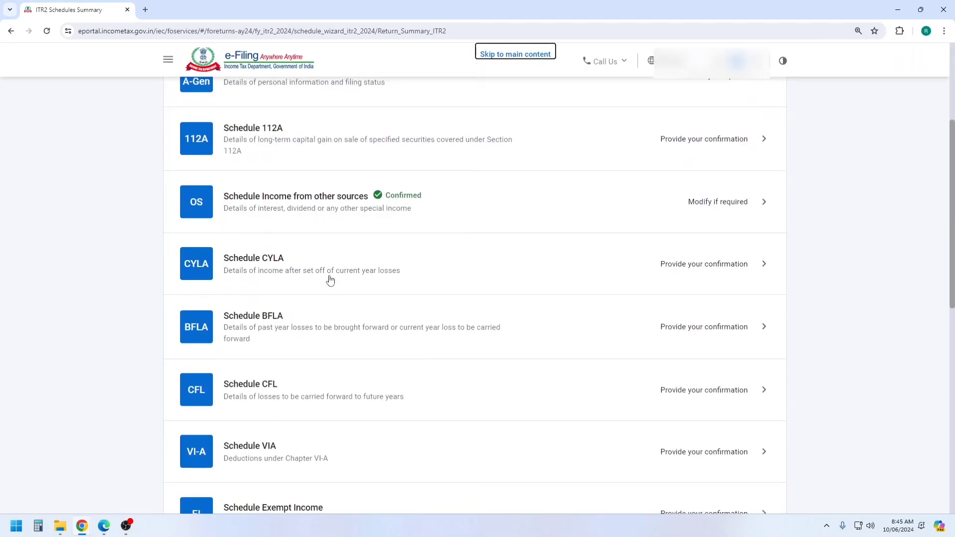
pyautogui.scroll(-2, 326, 272)
pyautogui.scroll(-1, 326, 269)
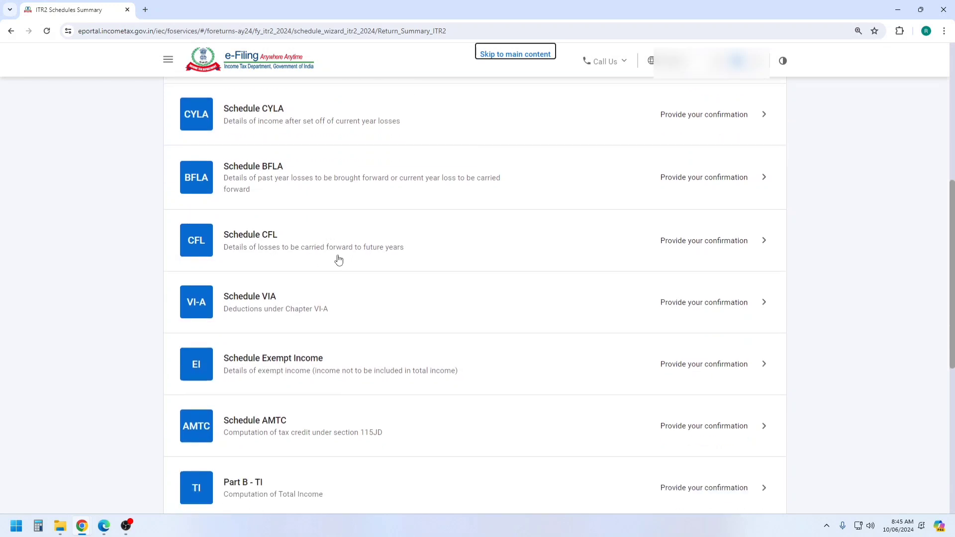
pyautogui.scroll(-1, 338, 261)
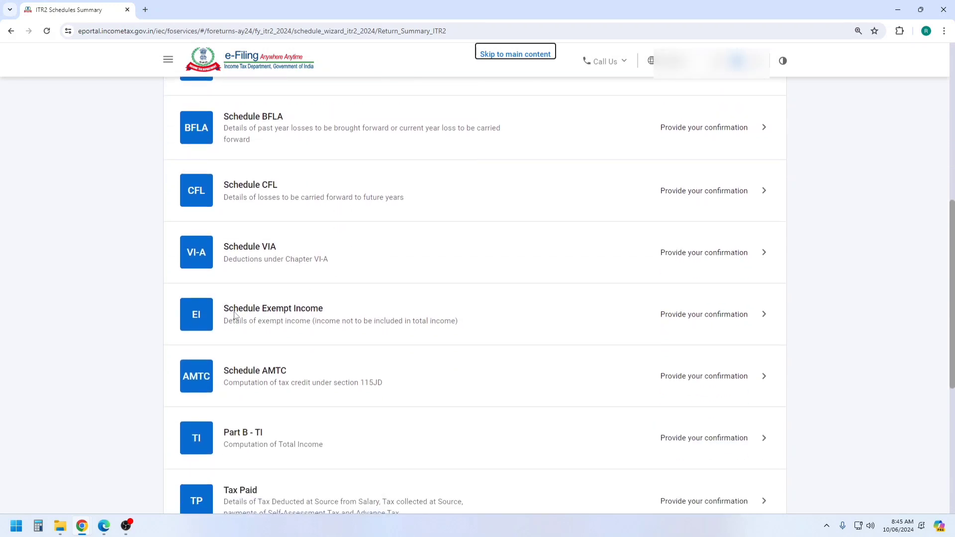
# Add agricultural income with gross receipts ₹20,00,000 and expenditure ₹10,00,000 in Schedule Exempt Income
pyautogui.scroll(1, 267, 316)
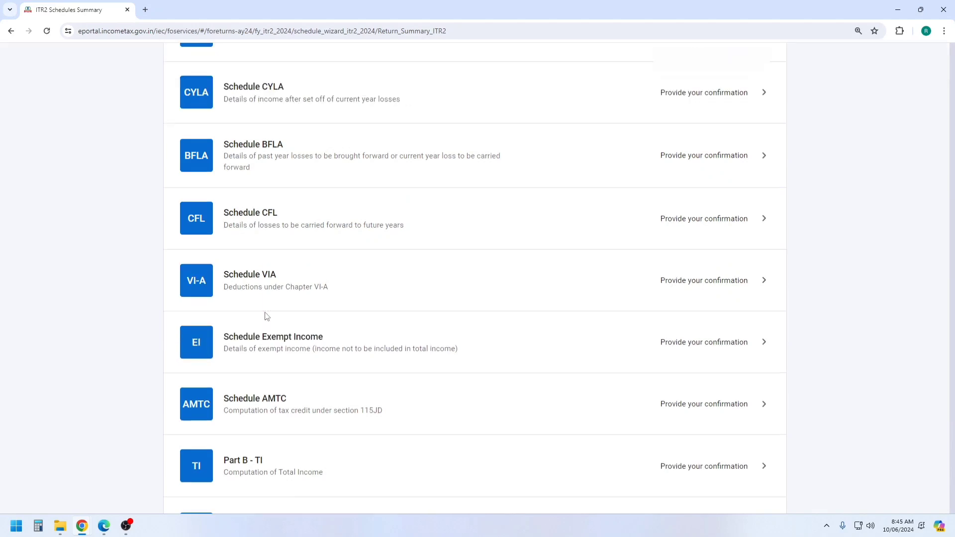
pyautogui.click(267, 316)
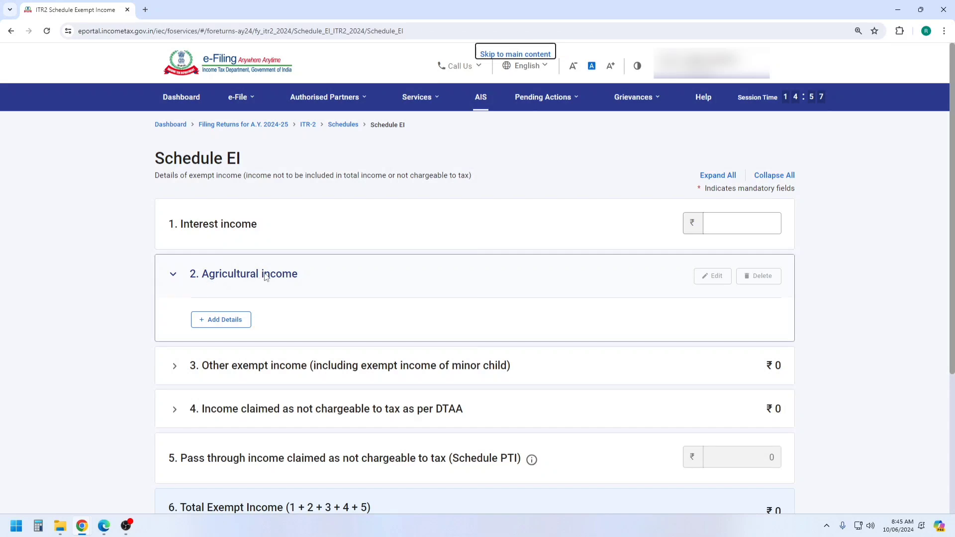
pyautogui.click(225, 321)
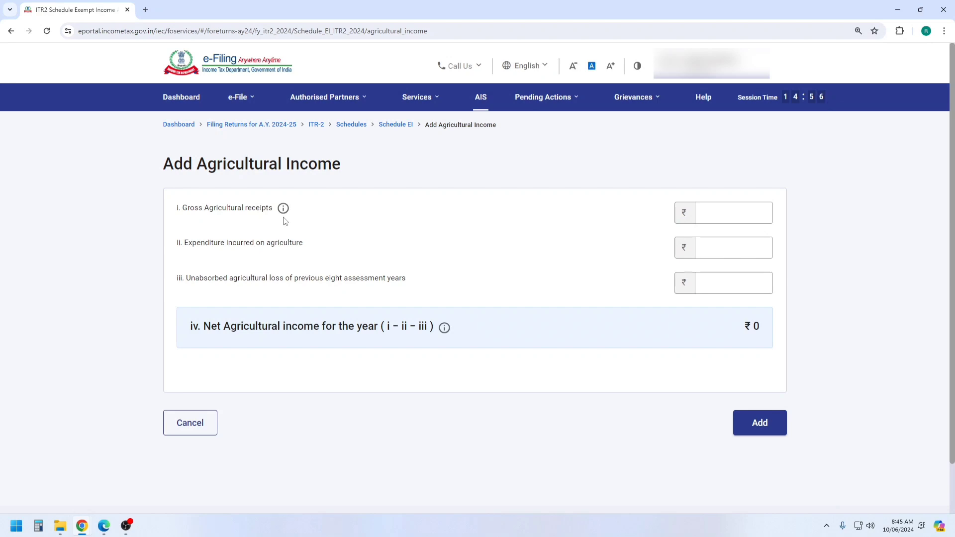
pyautogui.click(756, 214)
pyautogui.write('2,00,0')
pyautogui.write('00000')
pyautogui.click(648, 158)
pyautogui.click(755, 213)
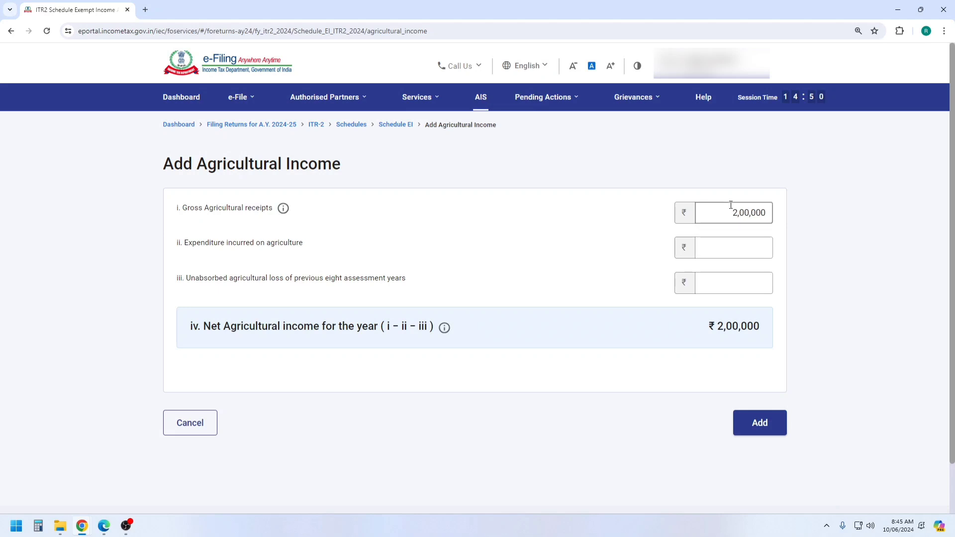
pyautogui.write('0')
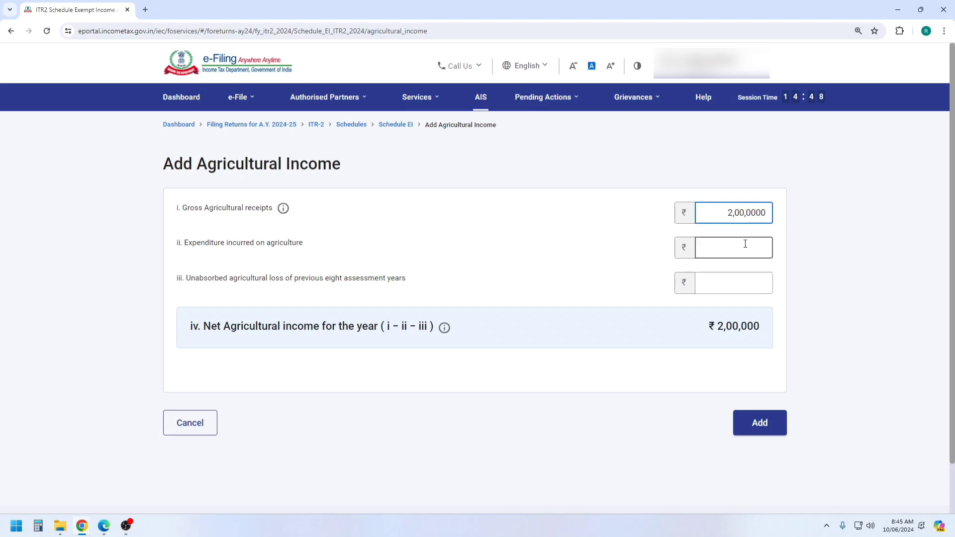
pyautogui.click(744, 245)
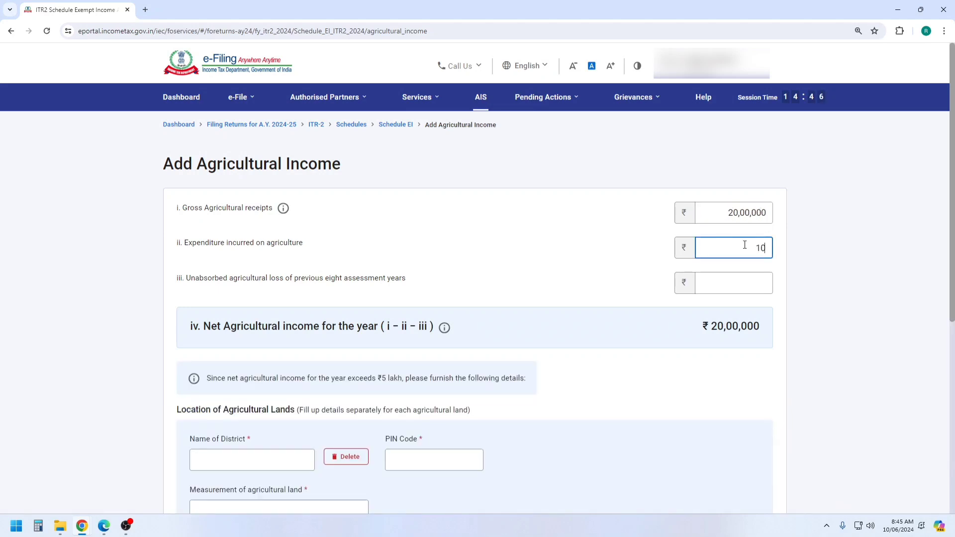
pyautogui.write('1000000')
pyautogui.click(606, 258)
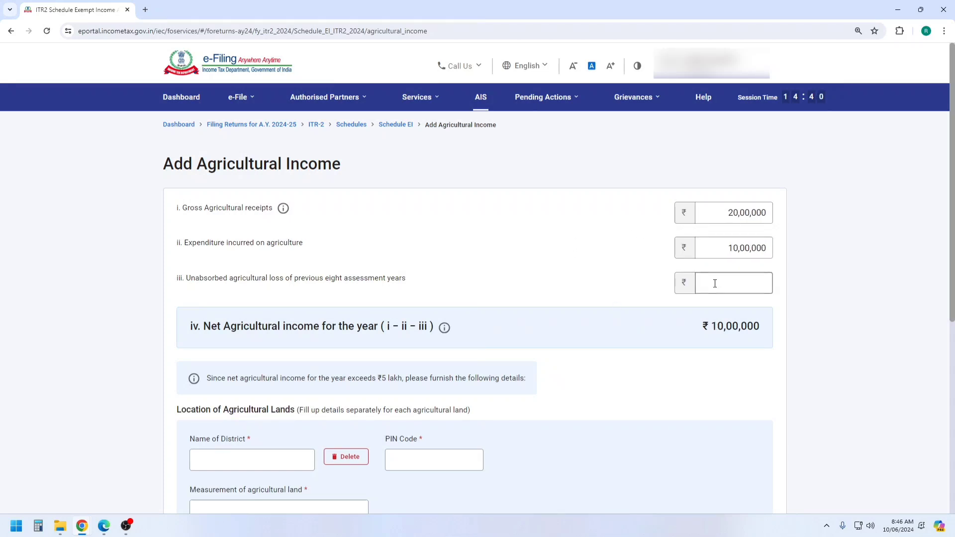
# Review the net agricultural income and the notice about income over ₹5 lakh
pyautogui.scroll(-2, 719, 284)
pyautogui.click(736, 199)
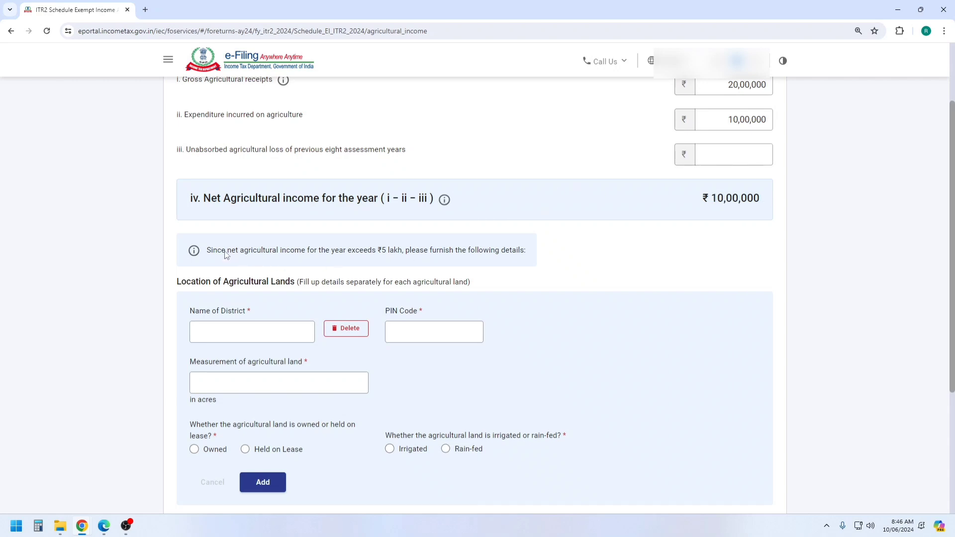
pyautogui.moveTo(211, 252); pyautogui.dragTo(601, 271)
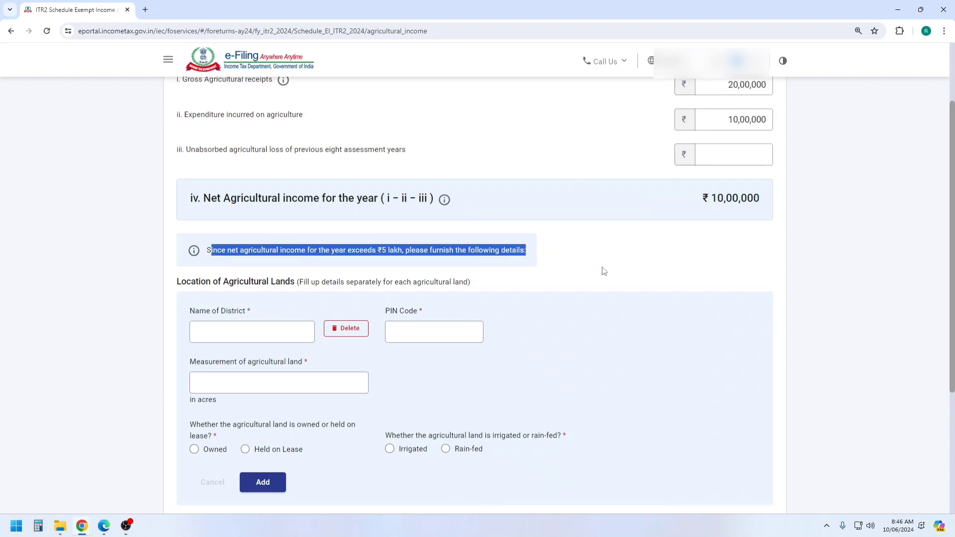
pyautogui.click(603, 271)
pyautogui.scroll(-1, 589, 218)
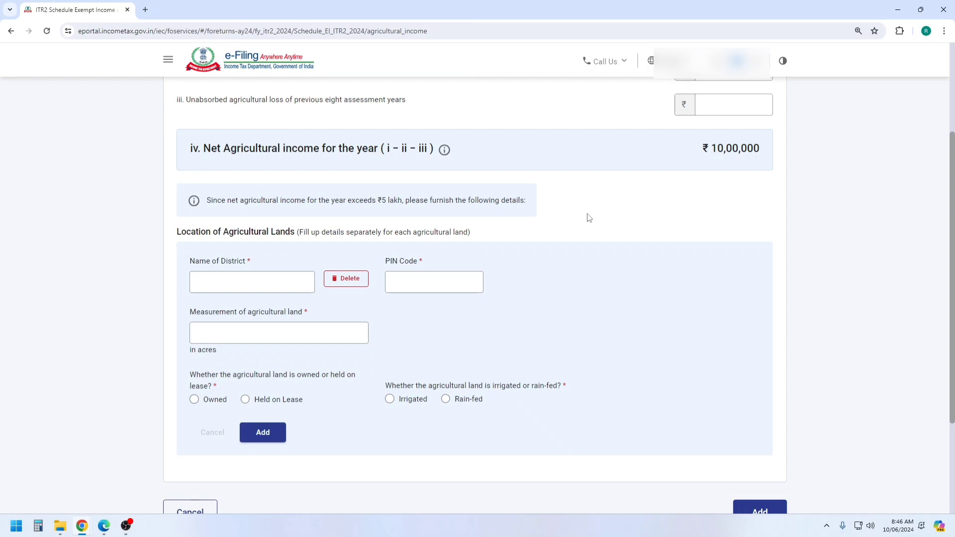
pyautogui.scroll(-1, 580, 204)
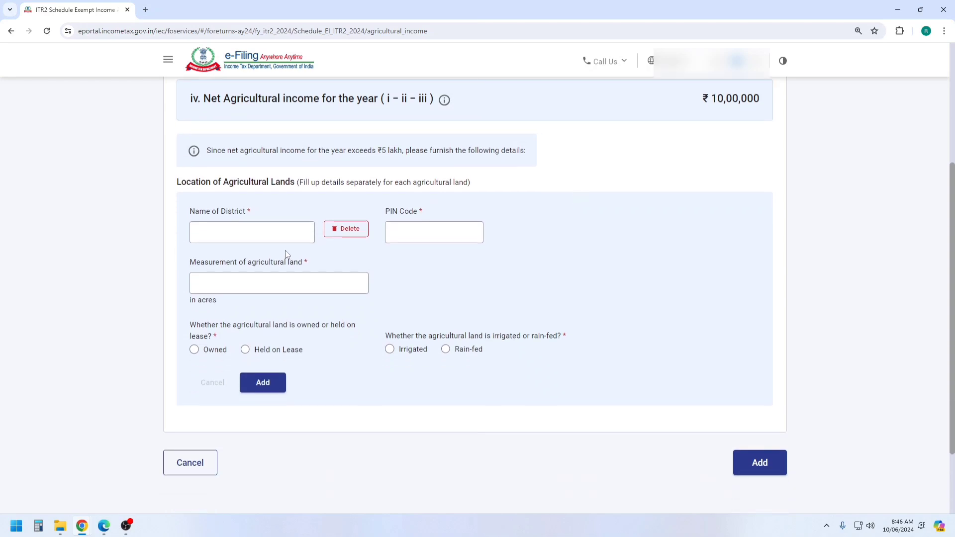
# Enter 'sri gangangan' as the land's district, then check the acres measurement requirement
pyautogui.click(265, 231)
pyautogui.write('sri gangangan')
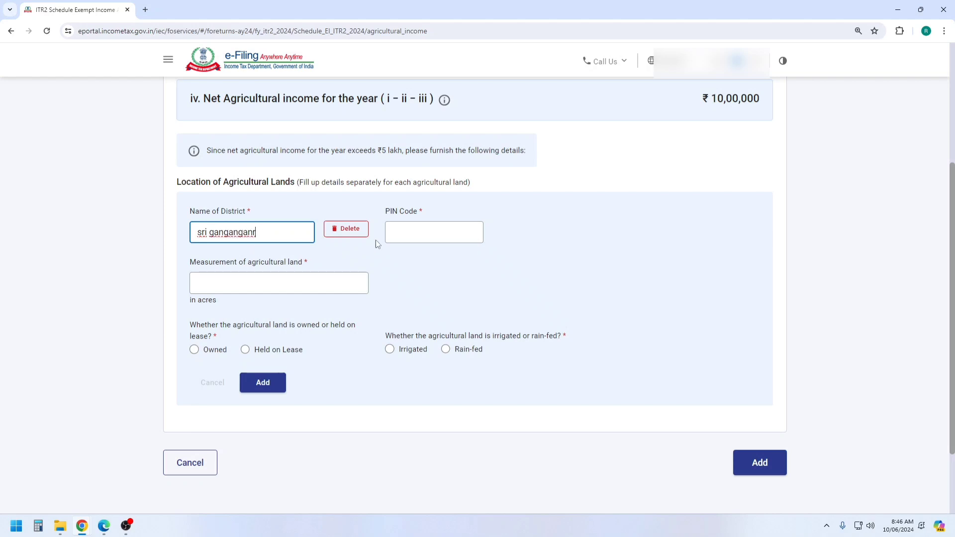
pyautogui.click(416, 232)
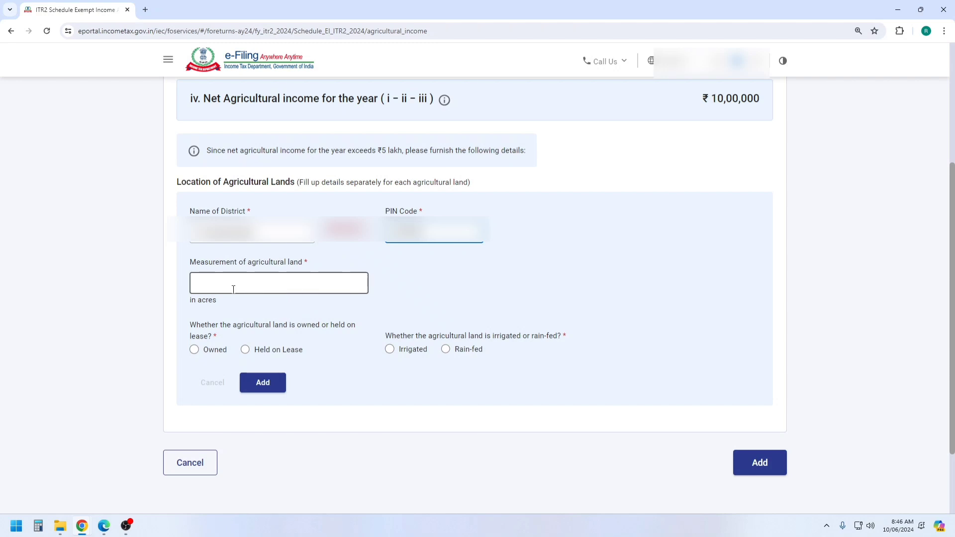
pyautogui.moveTo(191, 264); pyautogui.dragTo(310, 264)
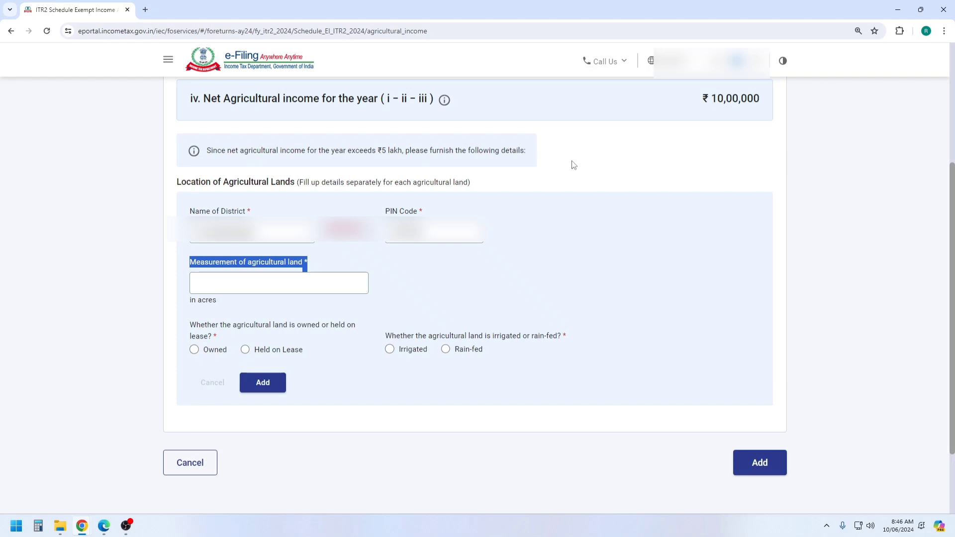
pyautogui.moveTo(189, 300); pyautogui.dragTo(220, 305)
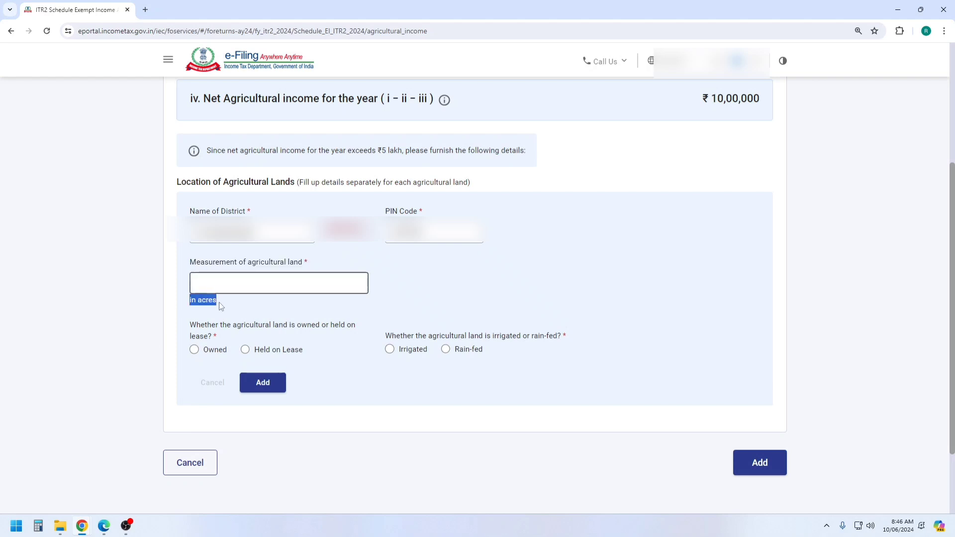
# Compute 25 × 0.625 = 15.625 acres in Windows Calculator for the land area
pyautogui.click(42, 531)
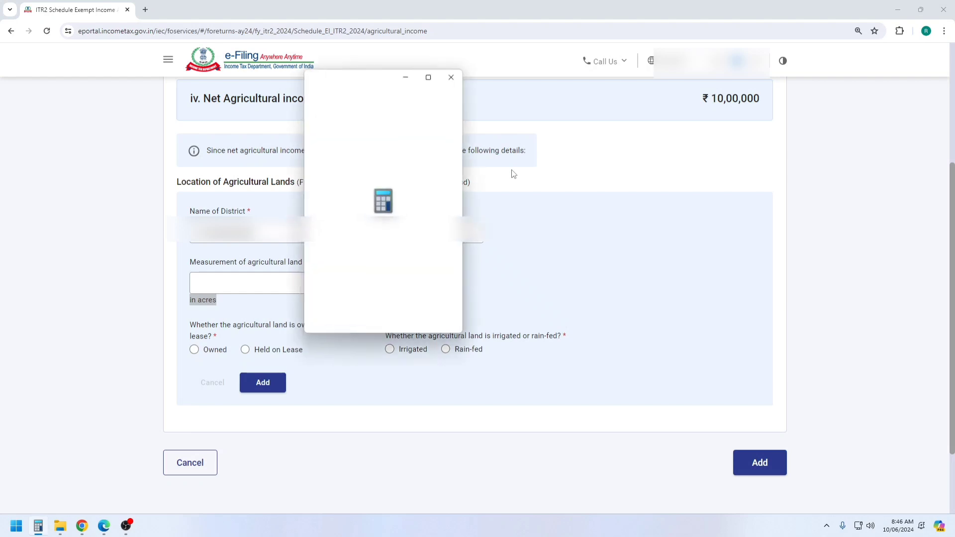
pyautogui.moveTo(374, 82); pyautogui.dragTo(554, 85)
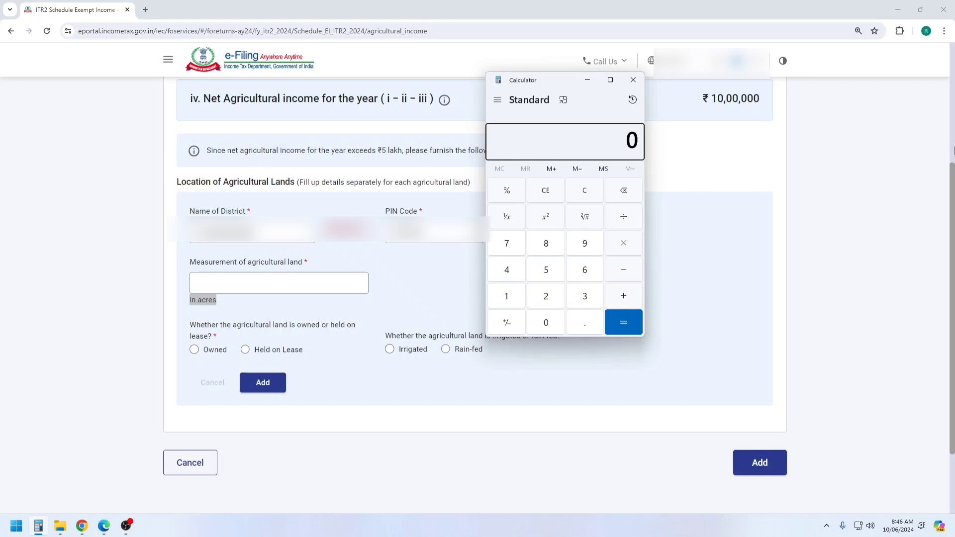
pyautogui.write('25 × 0.625')
pyautogui.press('Return')
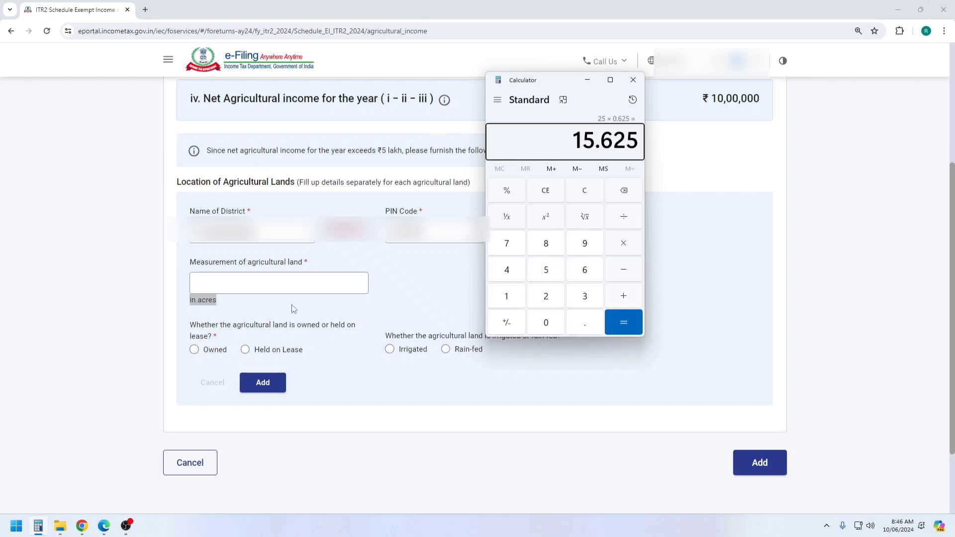
pyautogui.click(275, 281)
# Record 15.62 acres of owned, irrigated land as a row and save it to Schedule EI
pyautogui.write('15.62')
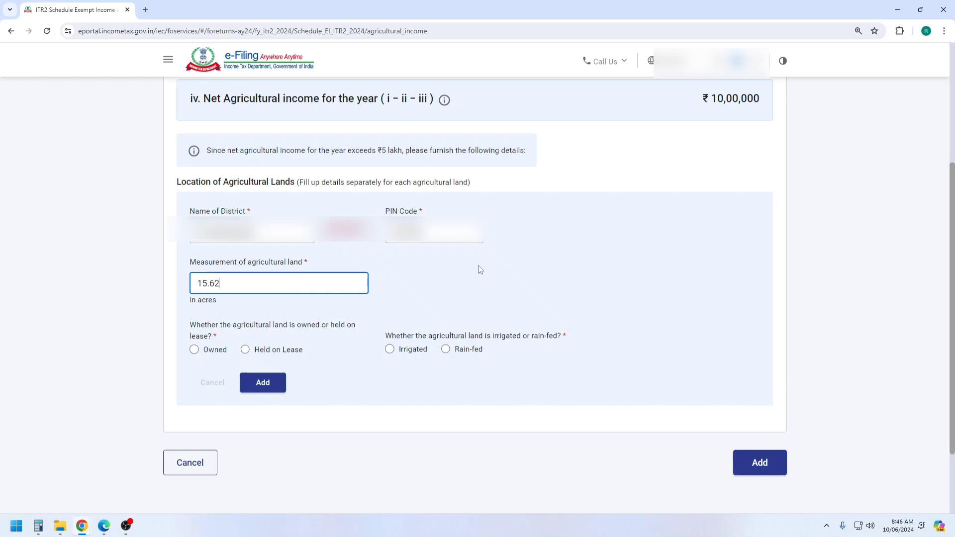
pyautogui.click(480, 269)
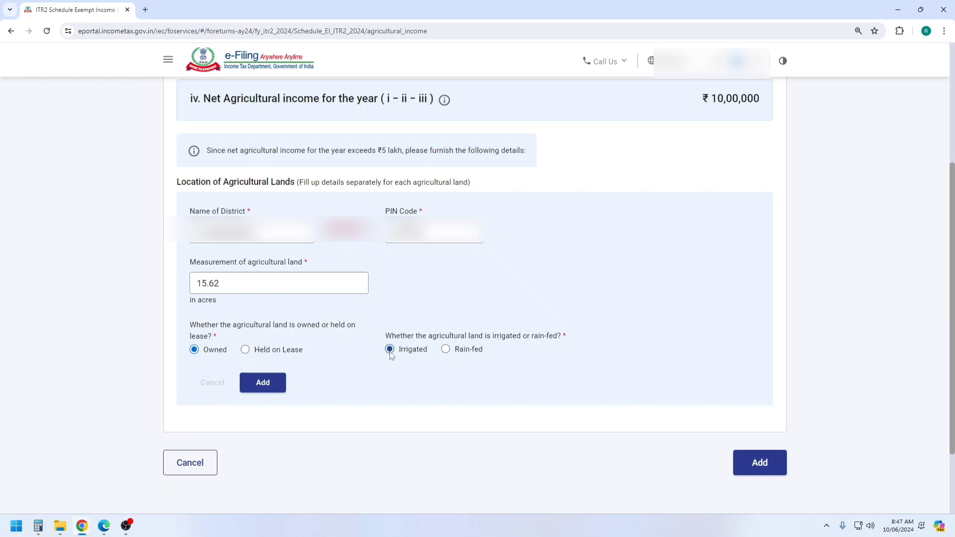
pyautogui.click(275, 383)
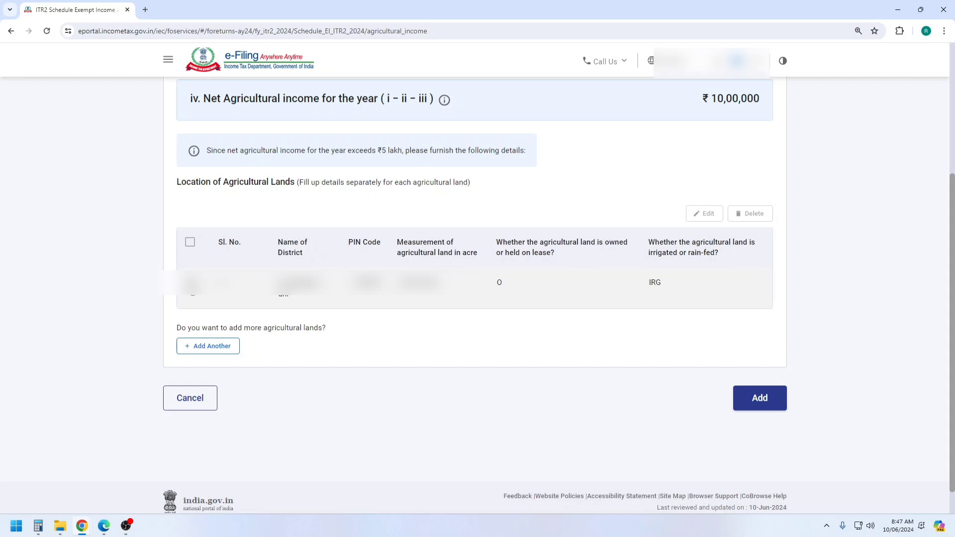
pyautogui.click(191, 282)
pyautogui.click(758, 397)
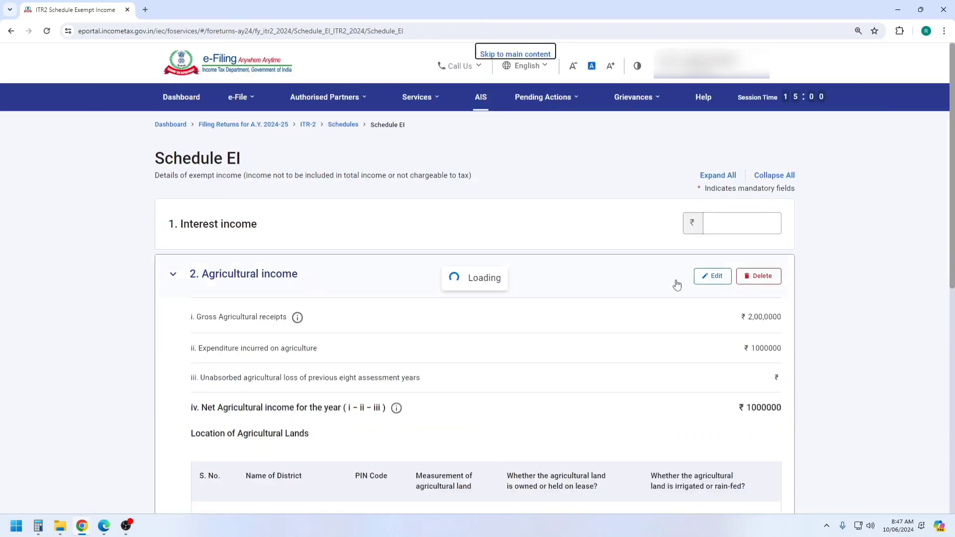
# Confirm Schedule EI showing total exempt income of ₹10,00,000
pyautogui.scroll(-7, 679, 324)
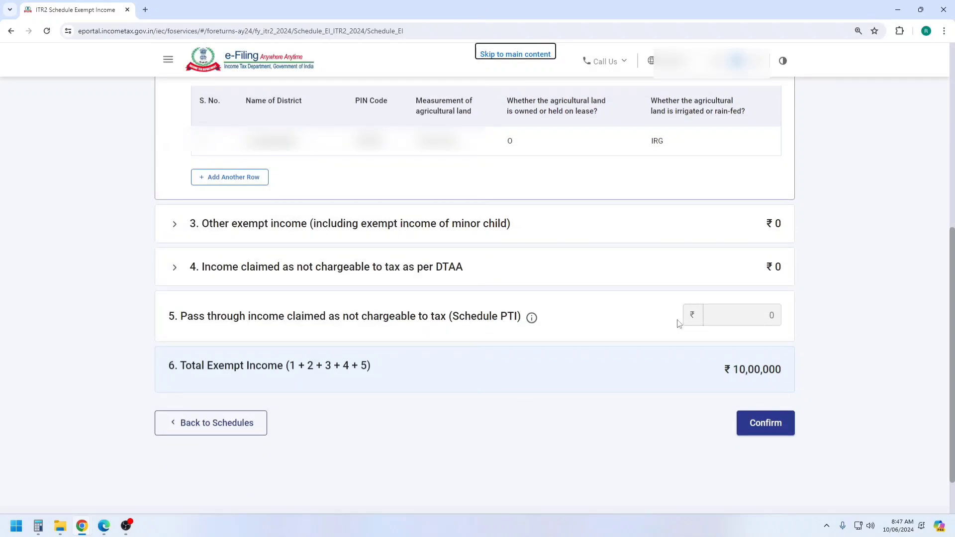
pyautogui.click(773, 427)
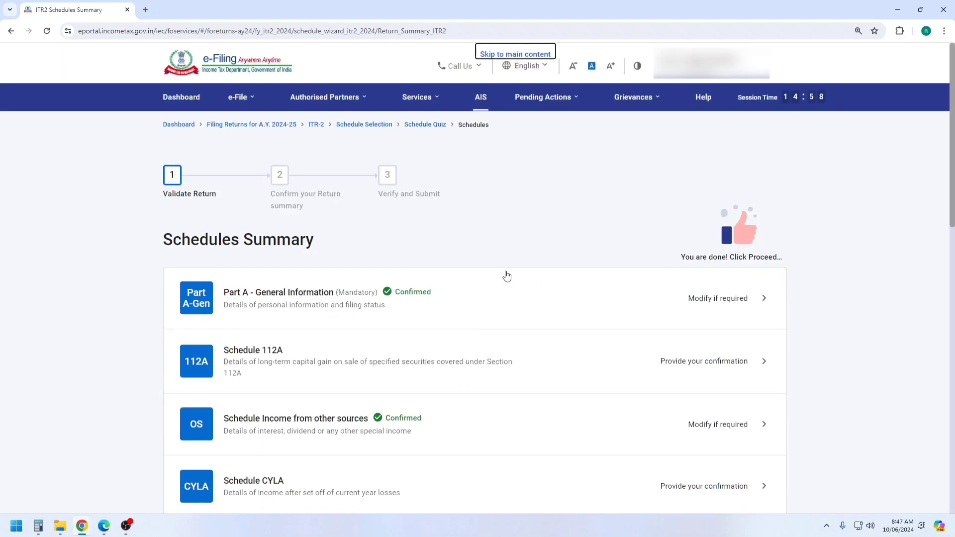
# Open Part B - TTI and review it down to ₹81 taxes paid and an ₹80 refund
pyautogui.scroll(-10, 506, 276)
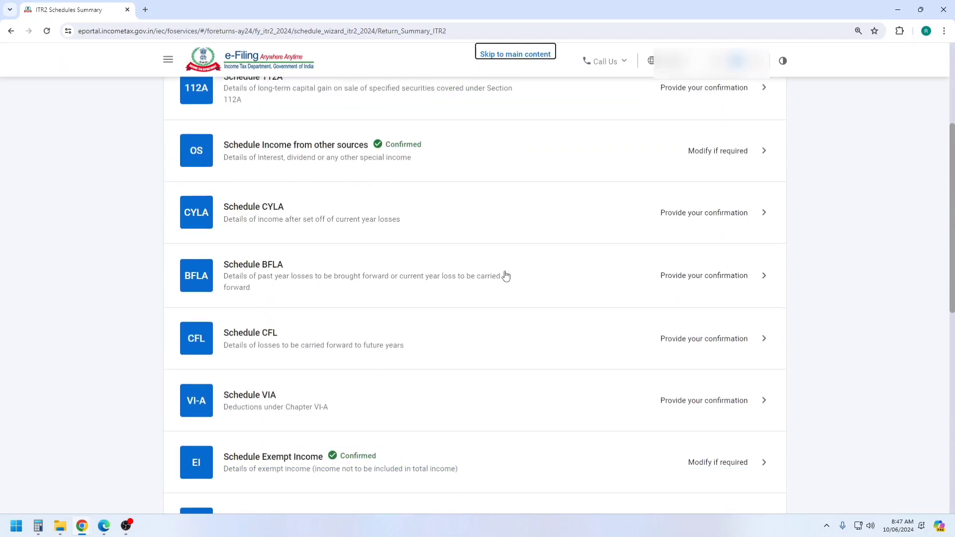
pyautogui.scroll(-3, 506, 276)
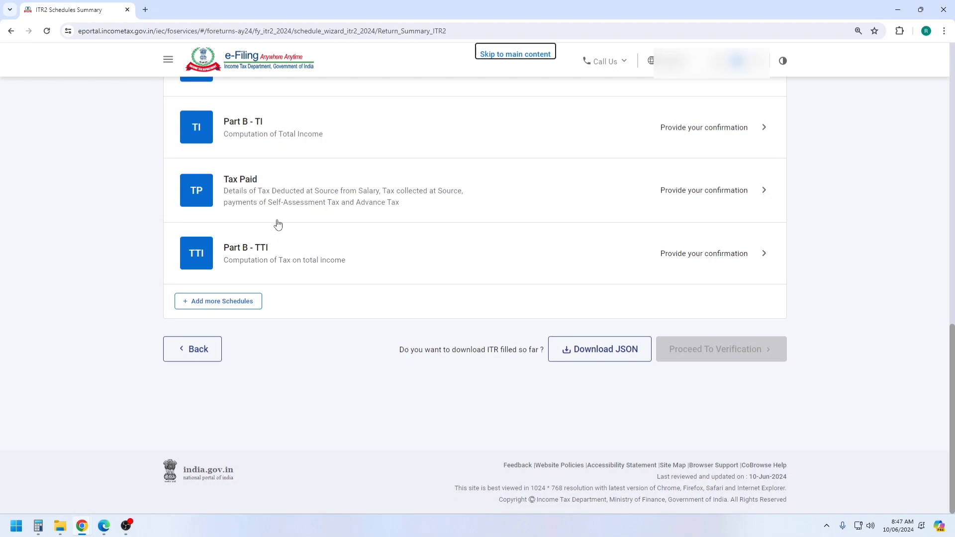
pyautogui.click(266, 256)
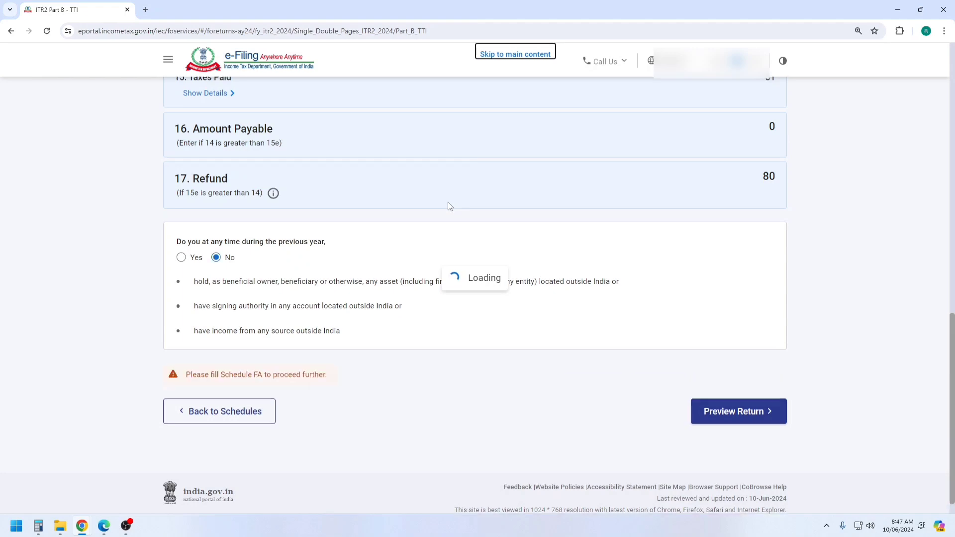
pyautogui.scroll(-2, 497, 211)
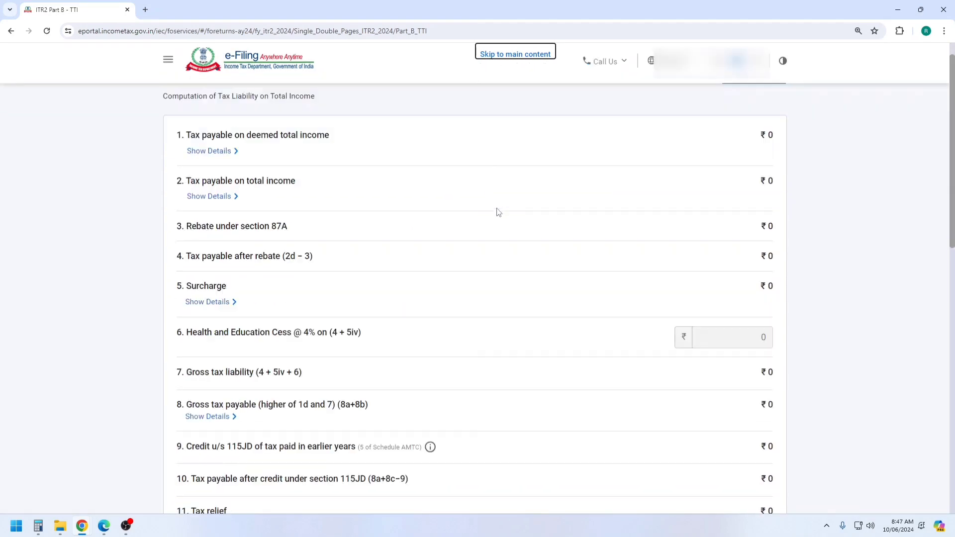
pyautogui.scroll(-10, 499, 212)
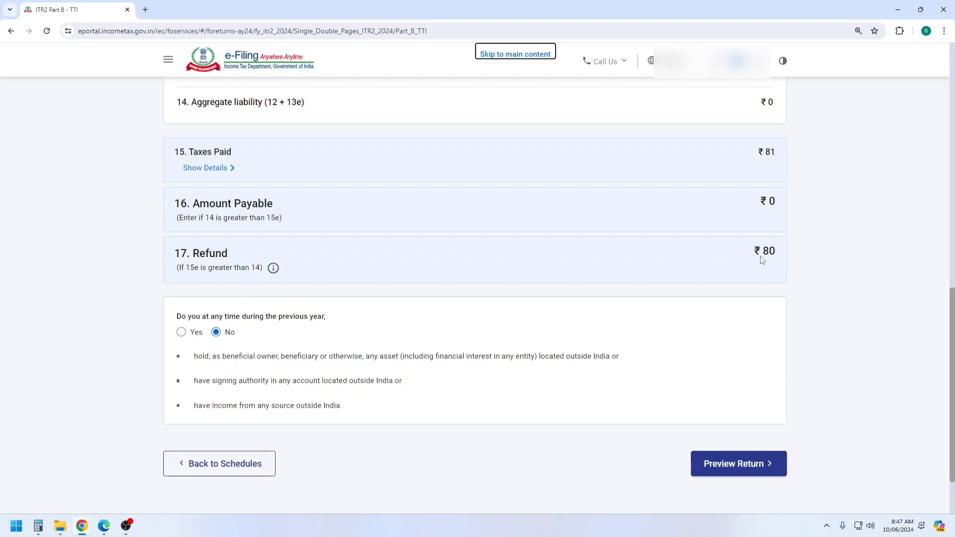
# Accept the declaration, preview the ITR-2 and validate it, getting head-of-income and phone-number errors
pyautogui.click(750, 469)
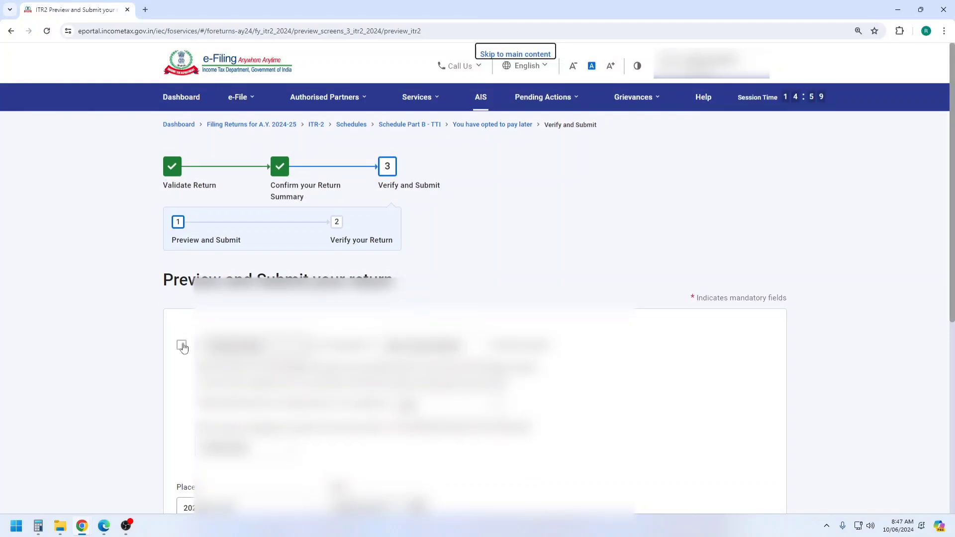
pyautogui.click(182, 342)
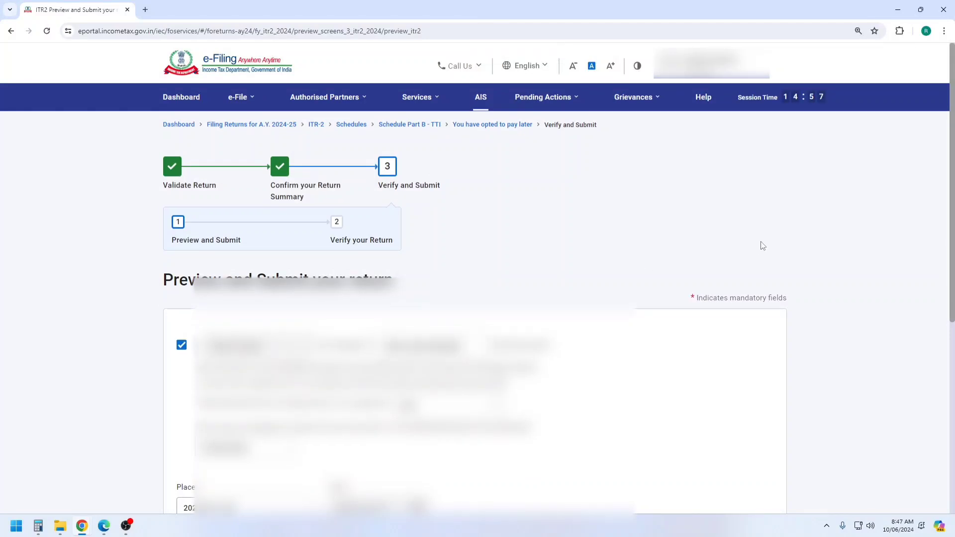
pyautogui.scroll(-7, 954, 231)
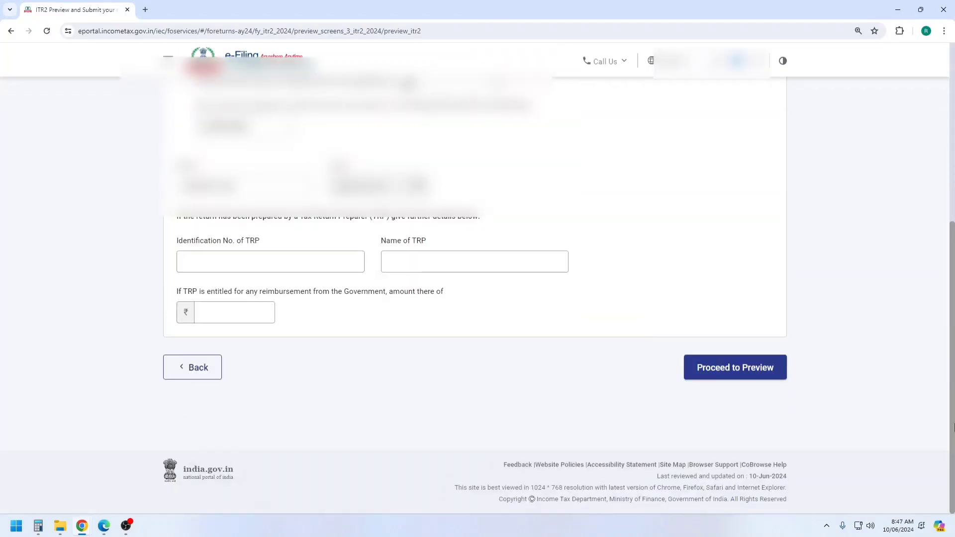
pyautogui.click(742, 371)
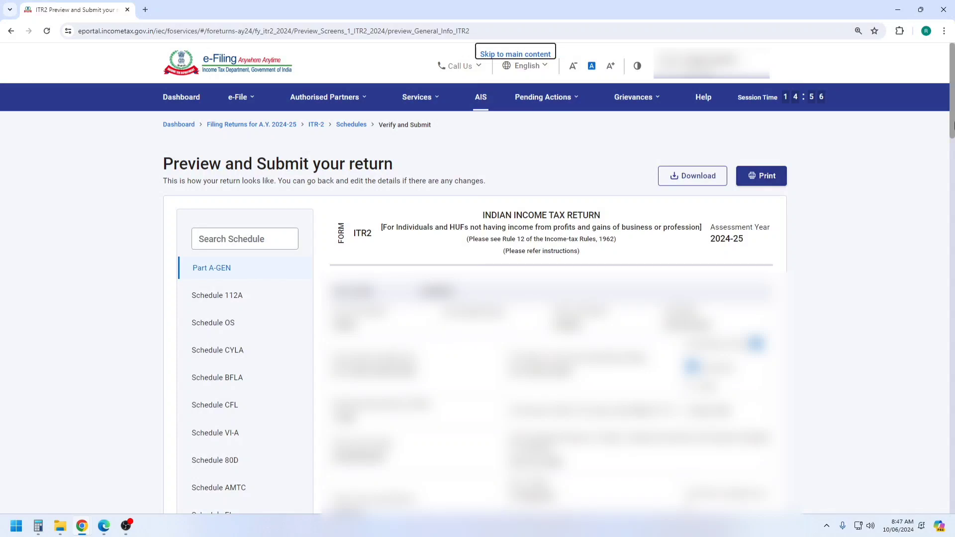
pyautogui.scroll(-1, 953, 145)
pyautogui.scroll(-15, 954, 146)
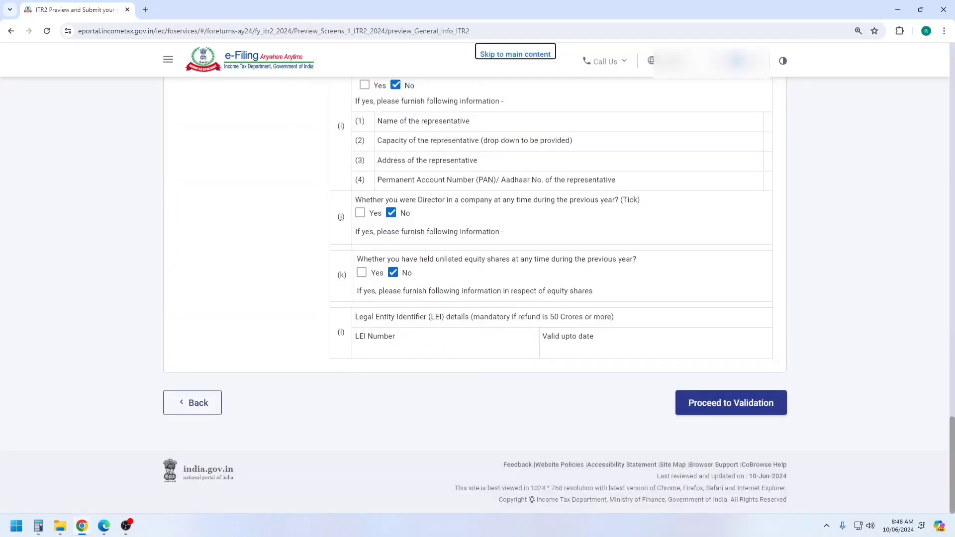
pyautogui.click(739, 403)
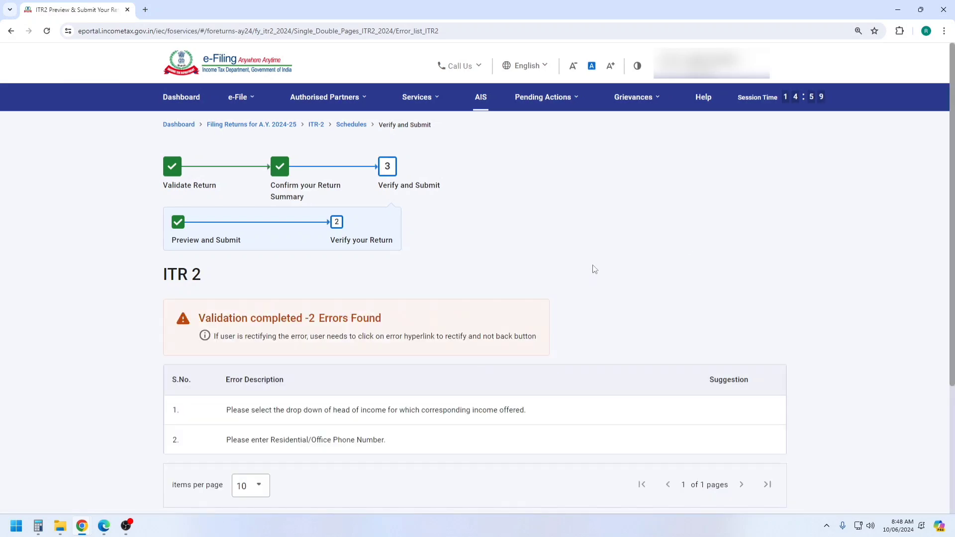
# Proceed from the Validation Successful message to the Complete your Verification page
pyautogui.scroll(-2, 593, 269)
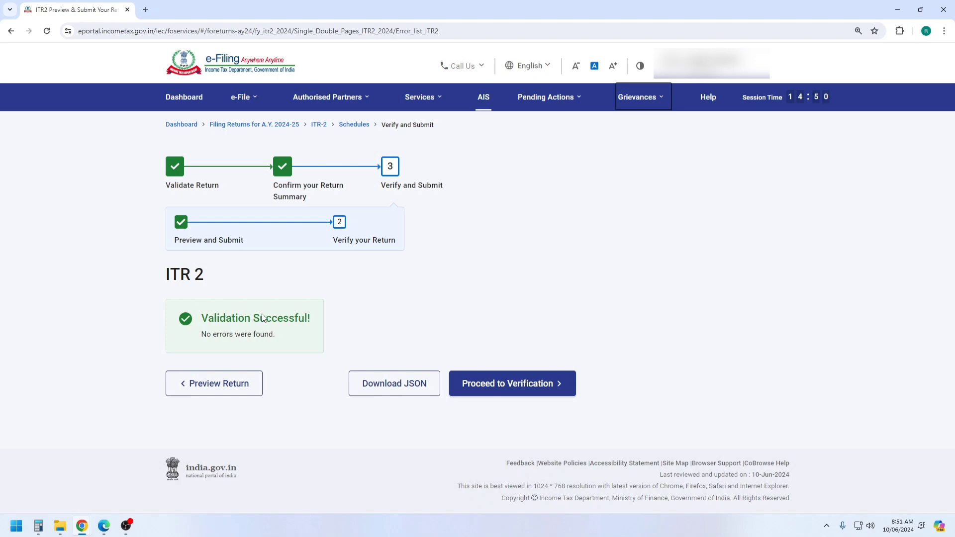
pyautogui.click(516, 386)
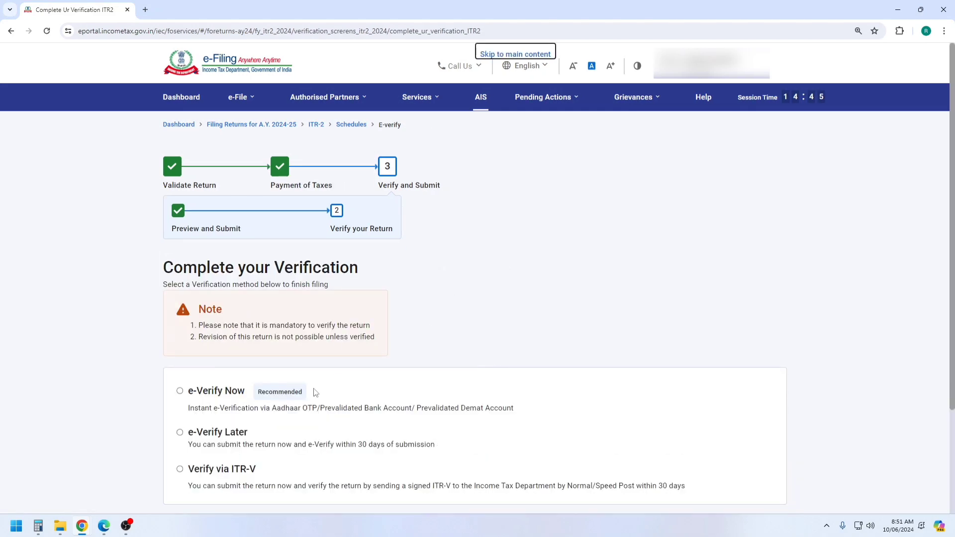
# Choose e-Verify Now using OTP on the Aadhaar-registered mobile
pyautogui.click(179, 391)
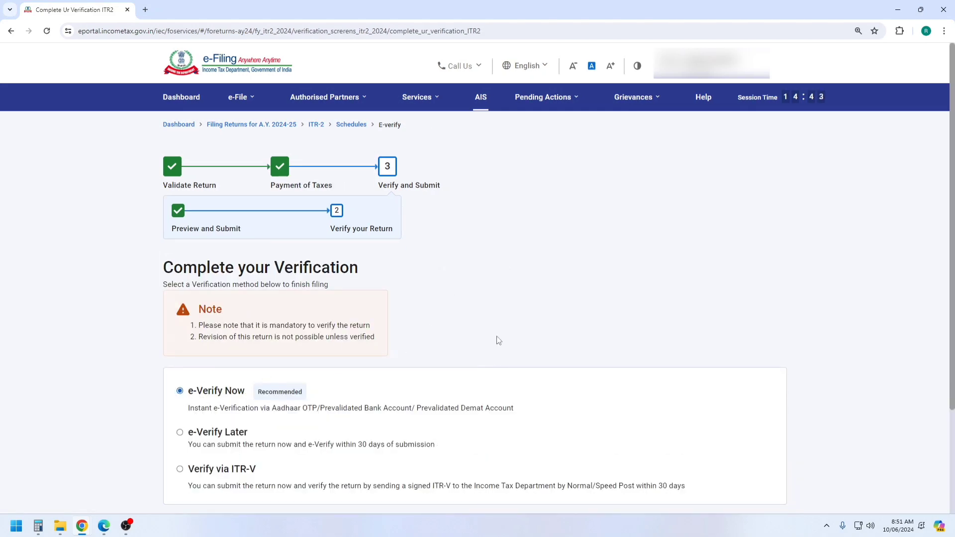
pyautogui.scroll(-3, 499, 340)
pyautogui.click(741, 402)
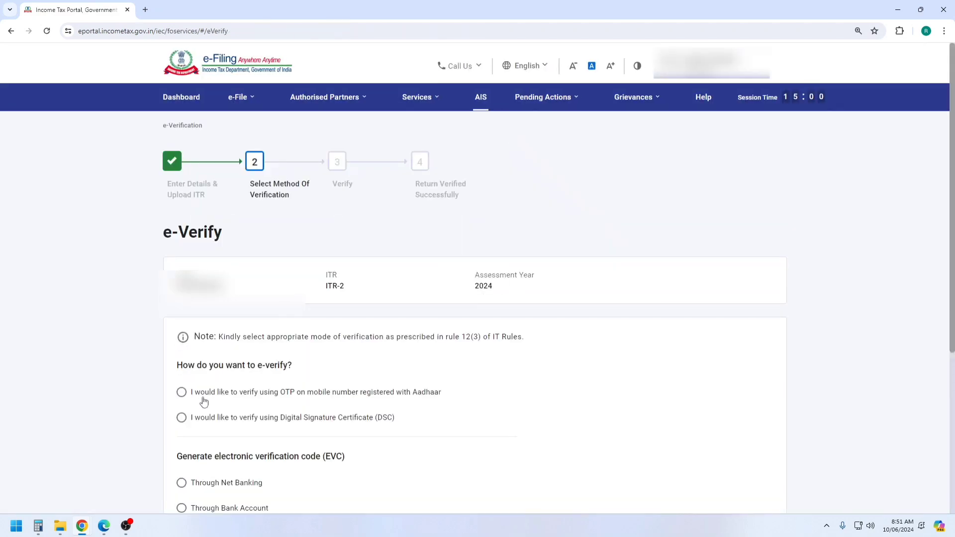
pyautogui.click(181, 392)
pyautogui.scroll(-5, 608, 324)
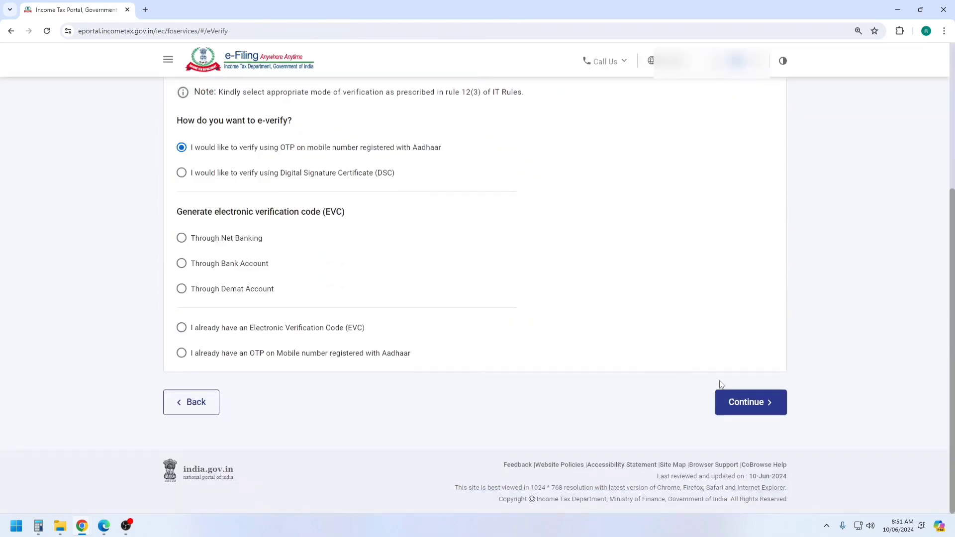
pyautogui.click(742, 401)
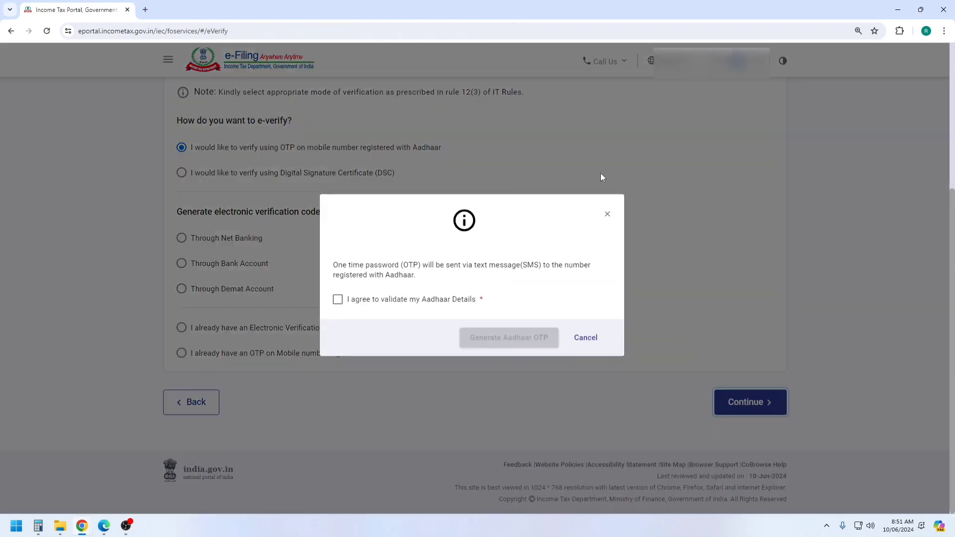
# Give Aadhaar consent and request the OTP twice, dismissing the failed request
pyautogui.click(338, 303)
pyautogui.click(514, 343)
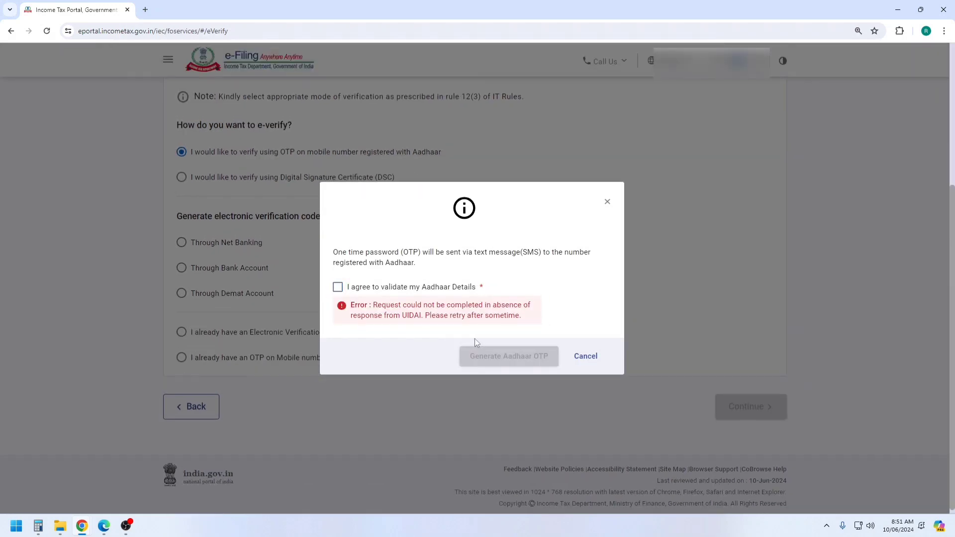
pyautogui.click(338, 287)
pyautogui.click(506, 344)
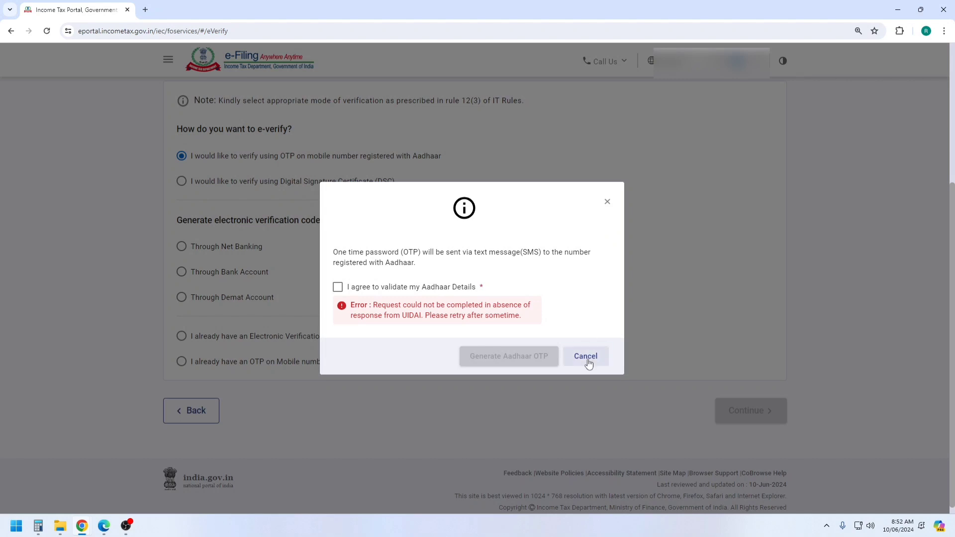
pyautogui.click(587, 357)
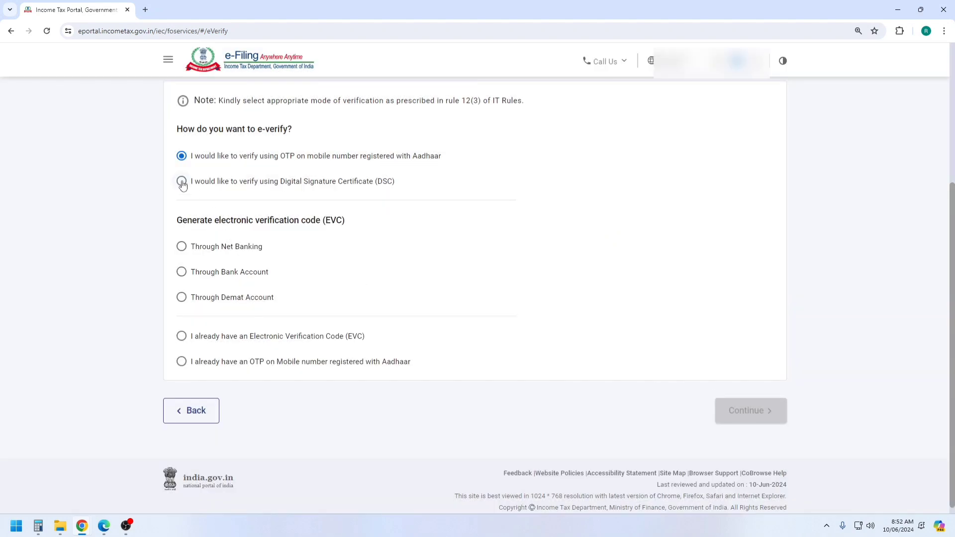
# Reselect Aadhaar OTP verification, request the OTP again and close the UIDAI error
pyautogui.click(182, 181)
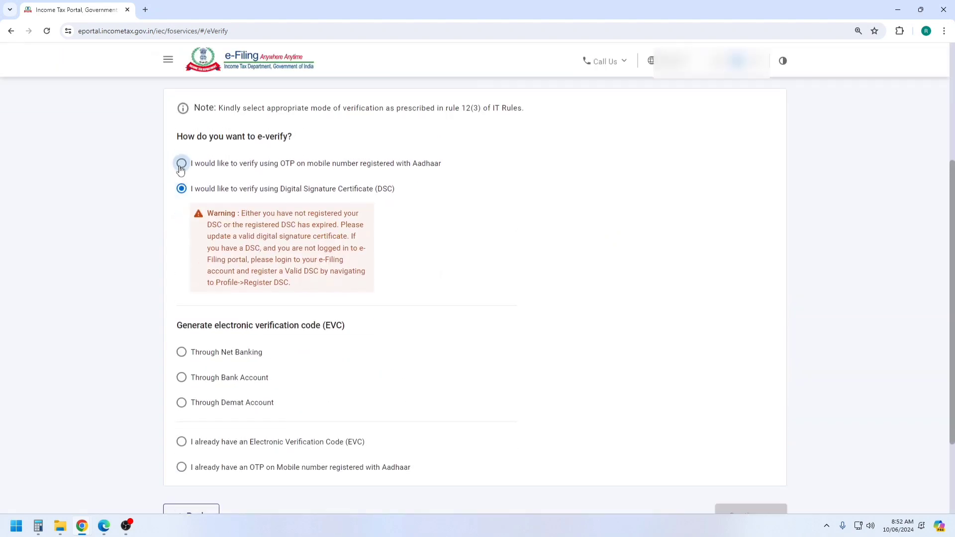
pyautogui.click(182, 164)
pyautogui.click(749, 421)
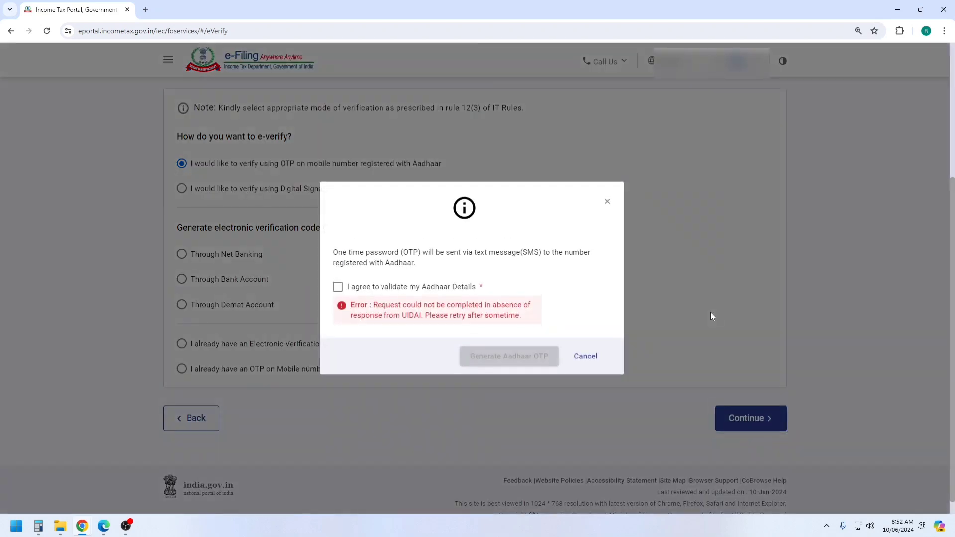
pyautogui.click(338, 287)
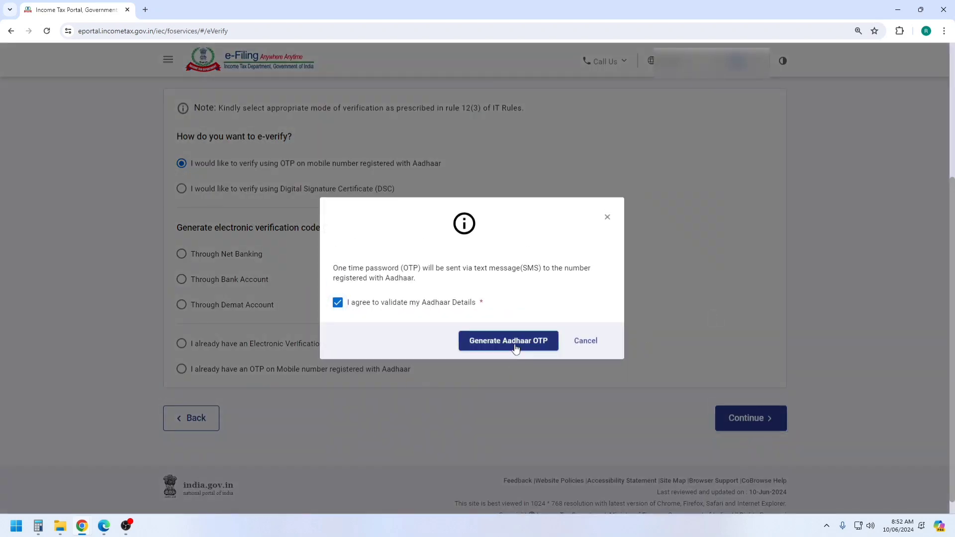
pyautogui.click(515, 347)
pyautogui.scroll(-1, 515, 341)
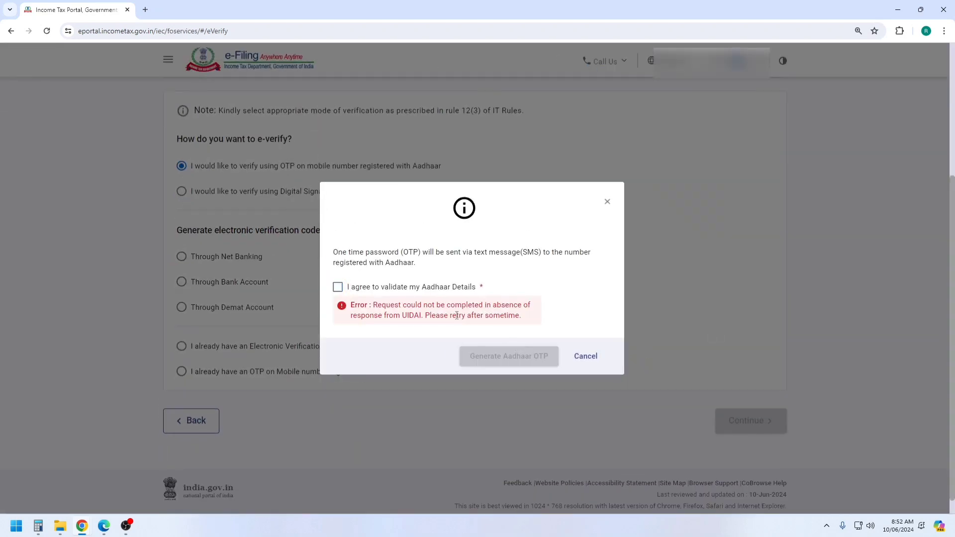
pyautogui.click(607, 202)
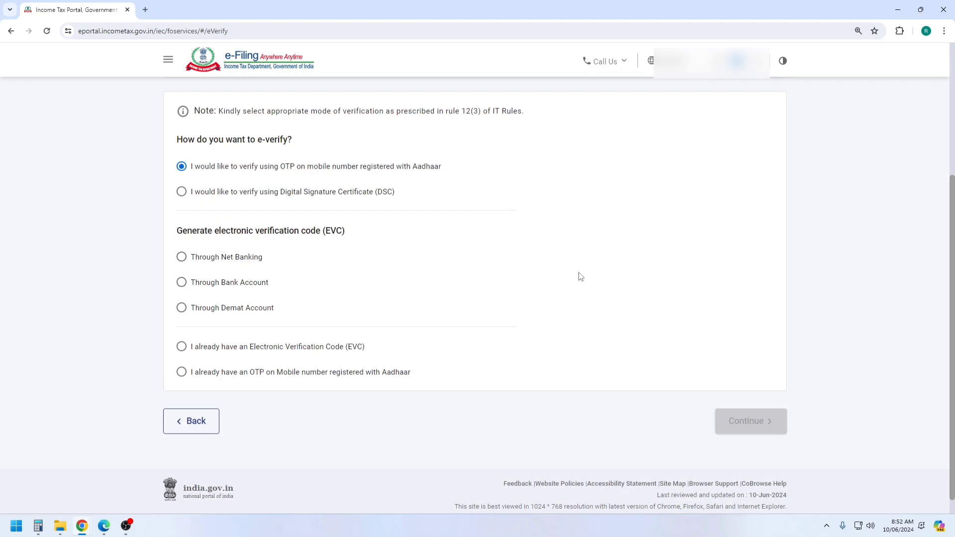